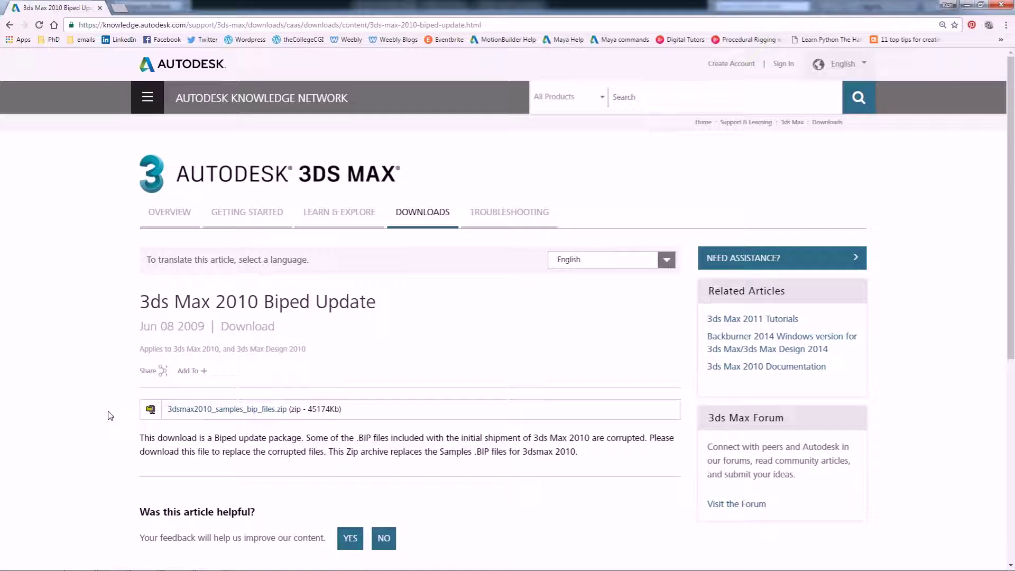
Step: Watch the cartwheel.avi reference video, then show the Systems creation options in 3ds Max
{"action": "key", "text": "alt+Tab"}
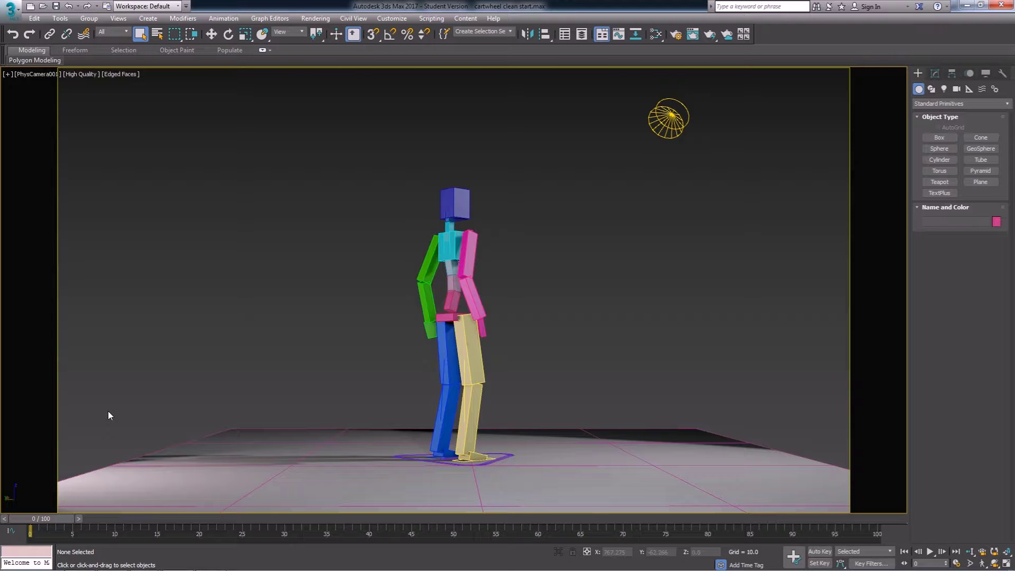
{"action": "key", "text": "alt+Tab"}
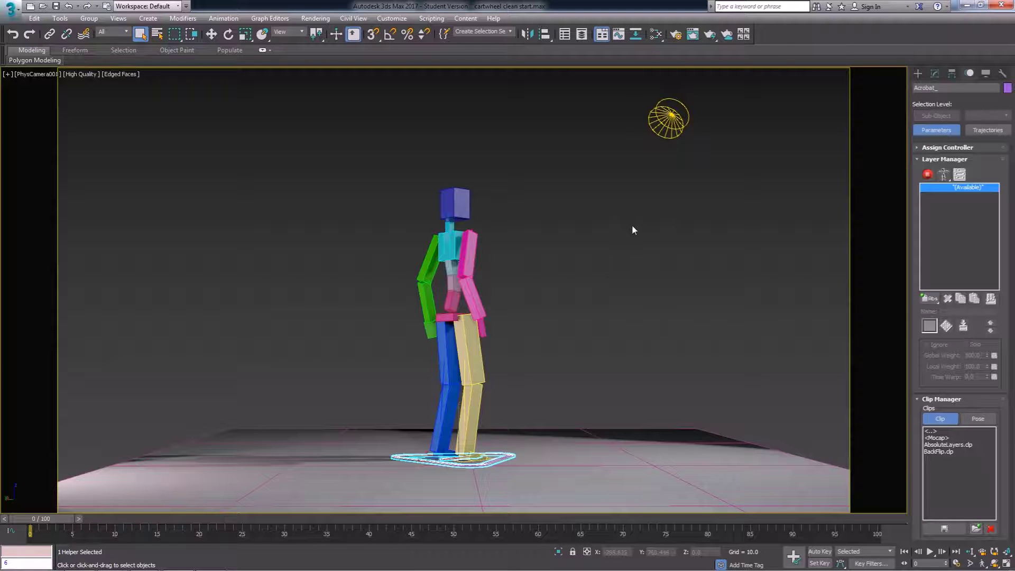
{"action": "left_click", "coordinate": [918, 72]}
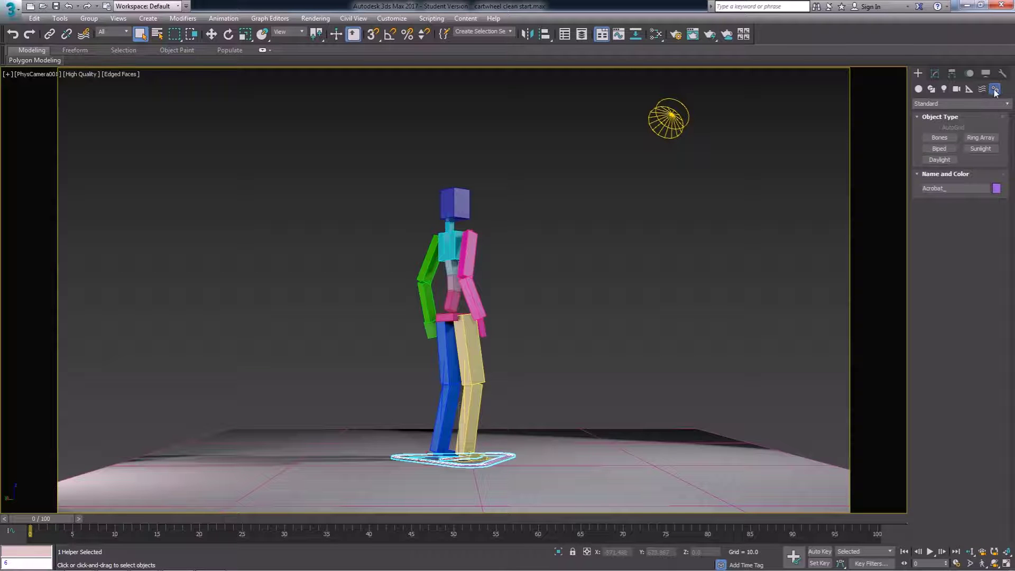
Step: Drag out a new biped beside the acrobat in the perspective view
{"action": "left_click", "coordinate": [943, 151]}
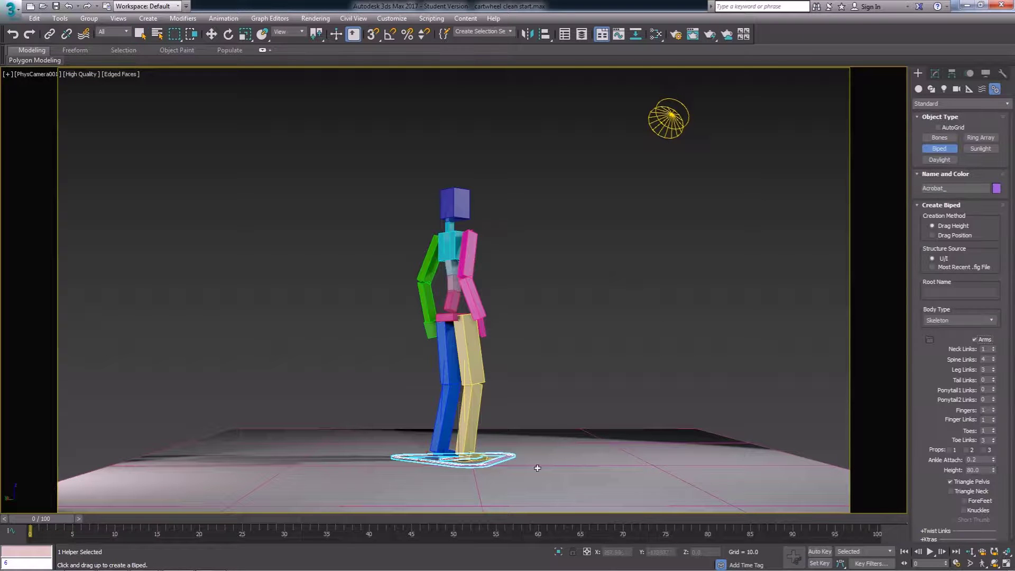
{"action": "left_click_drag", "start_coordinate": [537, 465], "coordinate": [585, 190]}
{"action": "right_click", "coordinate": [620, 224]}
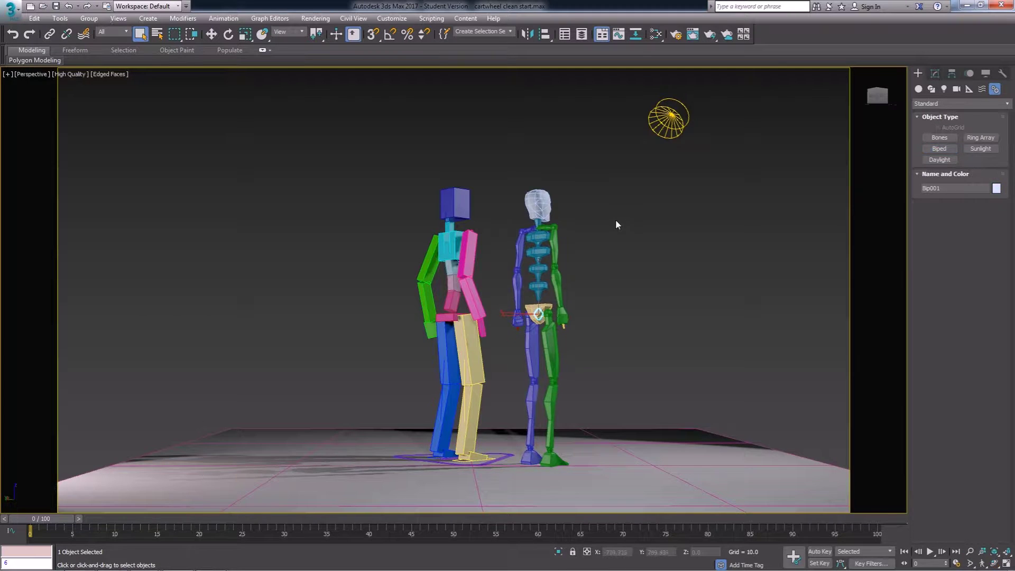
{"action": "key", "text": "p"}
{"action": "middle_click_drag", "start_coordinate": [573, 260], "coordinate": [468, 255], "text": "alt"}
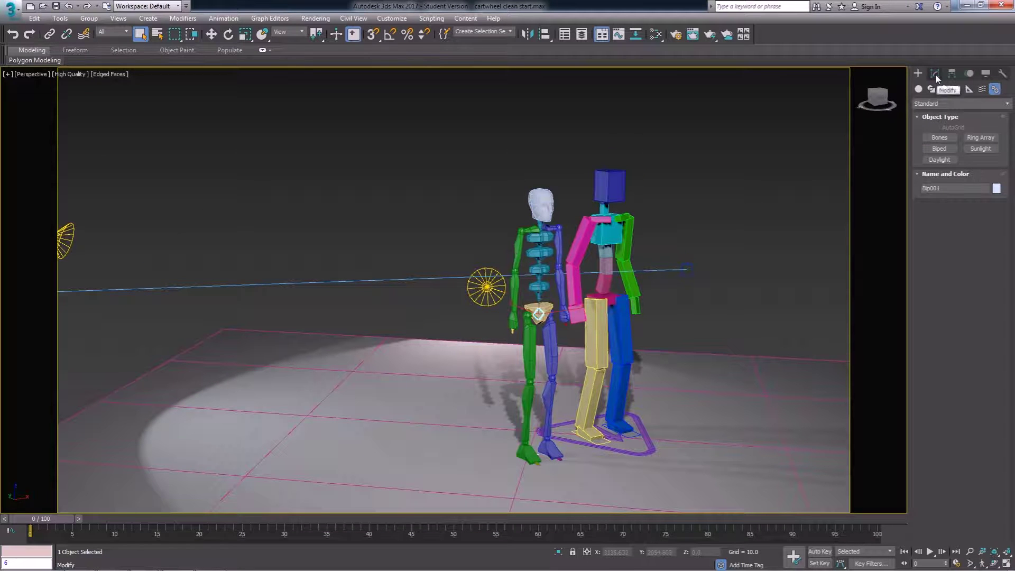
Step: Slide the biped onto the acrobat using Body Horizontal, then turn on Figure Mode
{"action": "left_click", "coordinate": [969, 73]}
{"action": "left_click", "coordinate": [926, 257]}
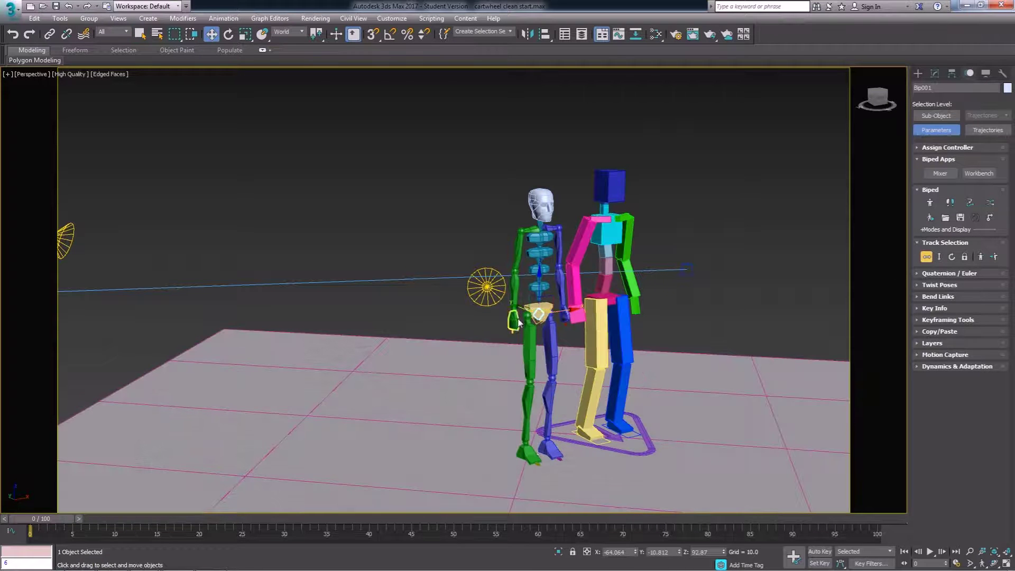
{"action": "left_click_drag", "start_coordinate": [563, 315], "coordinate": [639, 302]}
{"action": "middle_click_drag", "start_coordinate": [581, 340], "coordinate": [639, 325], "text": "alt"}
{"action": "scroll", "coordinate": [640, 325], "scroll_direction": "up", "scroll_amount": 3}
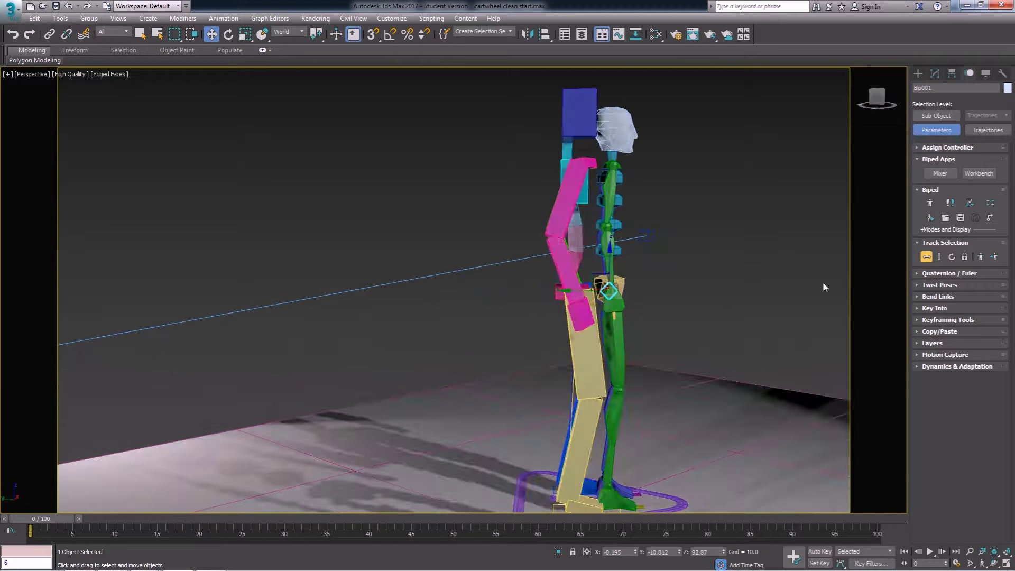
{"action": "left_click", "coordinate": [930, 202]}
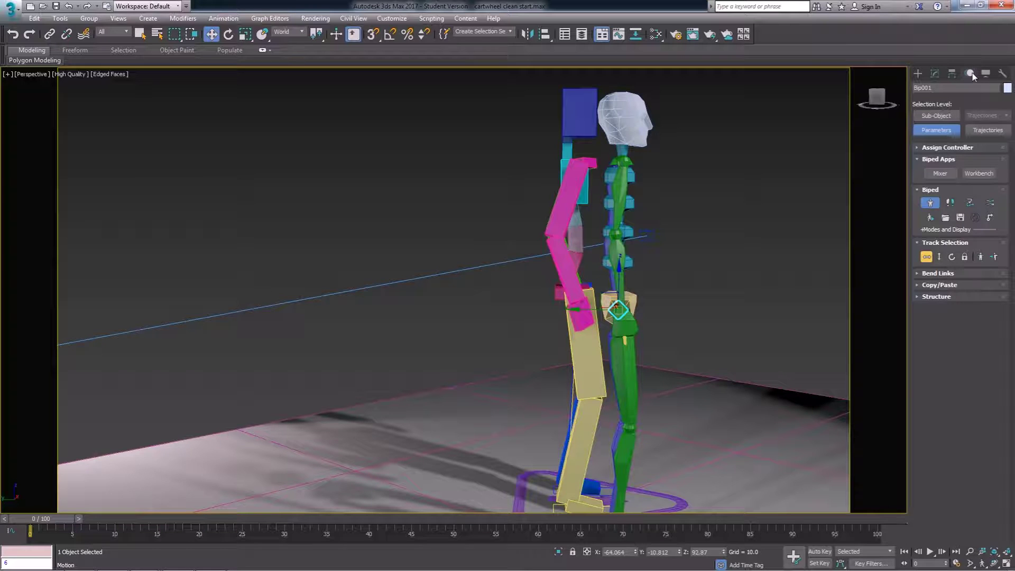
Step: In the Structure rollout, raise Bip001's Height from 172.353 to 176.353
{"action": "left_click", "coordinate": [943, 297]}
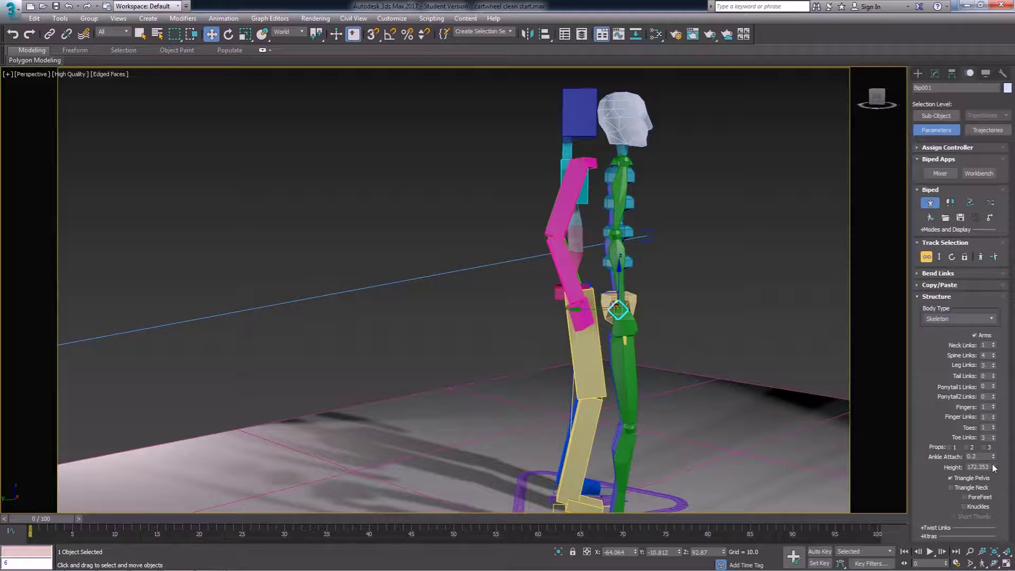
{"action": "left_click_drag", "start_coordinate": [994, 467], "coordinate": [994, 445]}
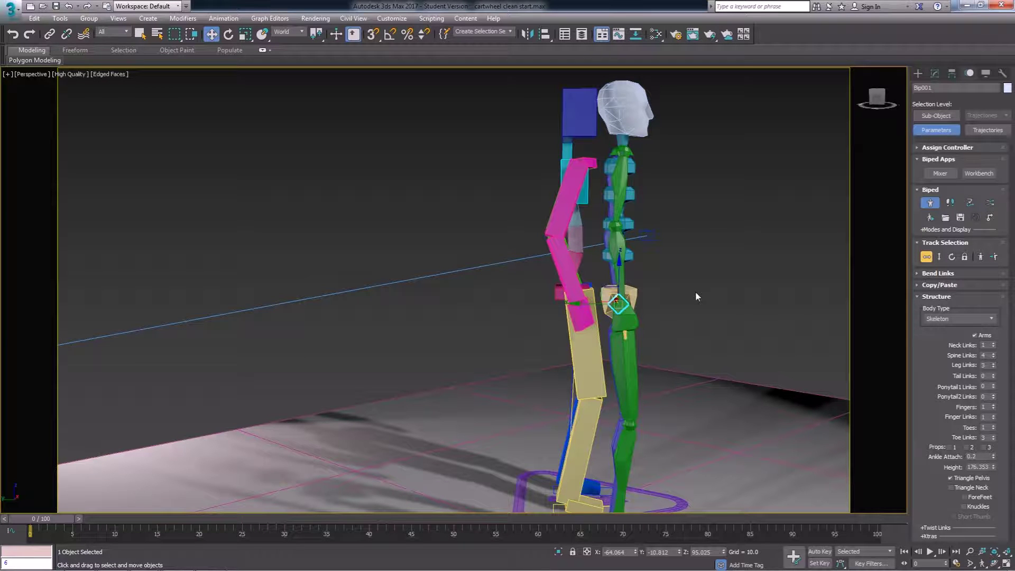
Step: Hide Bip001 and view only the acrobat through PhysCamera001
{"action": "key", "text": "ctrl+z"}
{"action": "key", "text": "ctrl+z"}
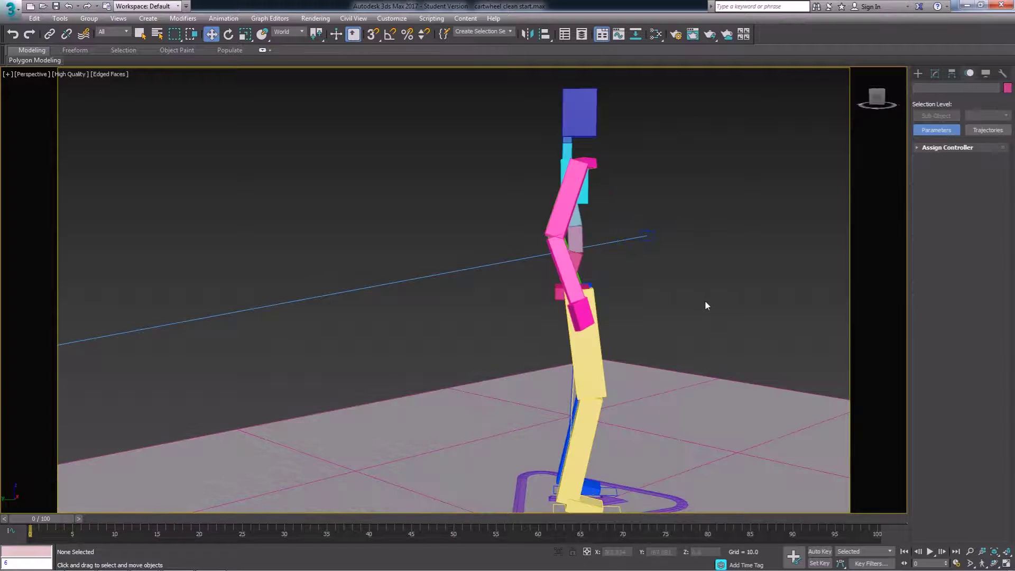
{"action": "key", "text": "c"}
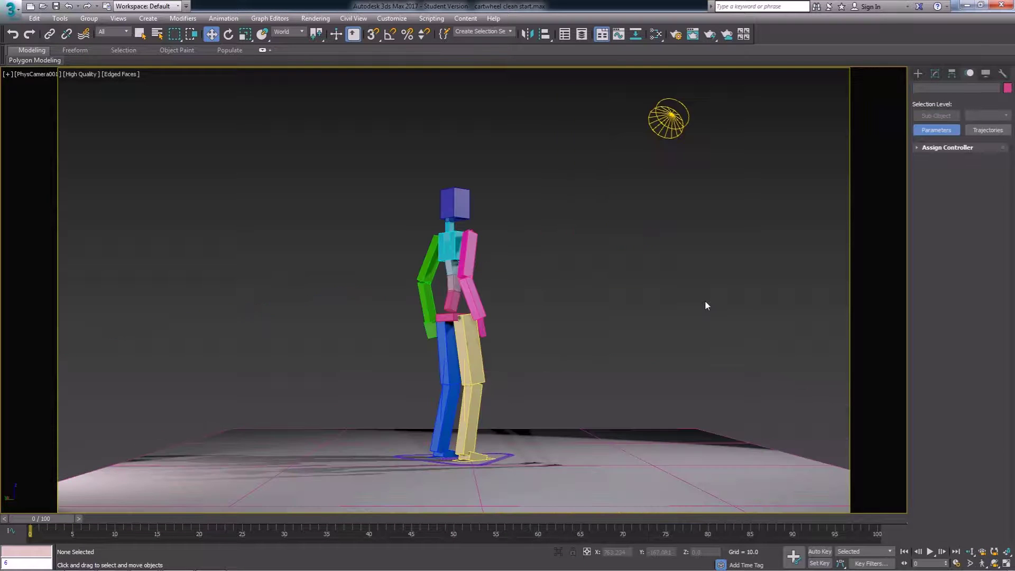
{"action": "left_click", "coordinate": [759, 345]}
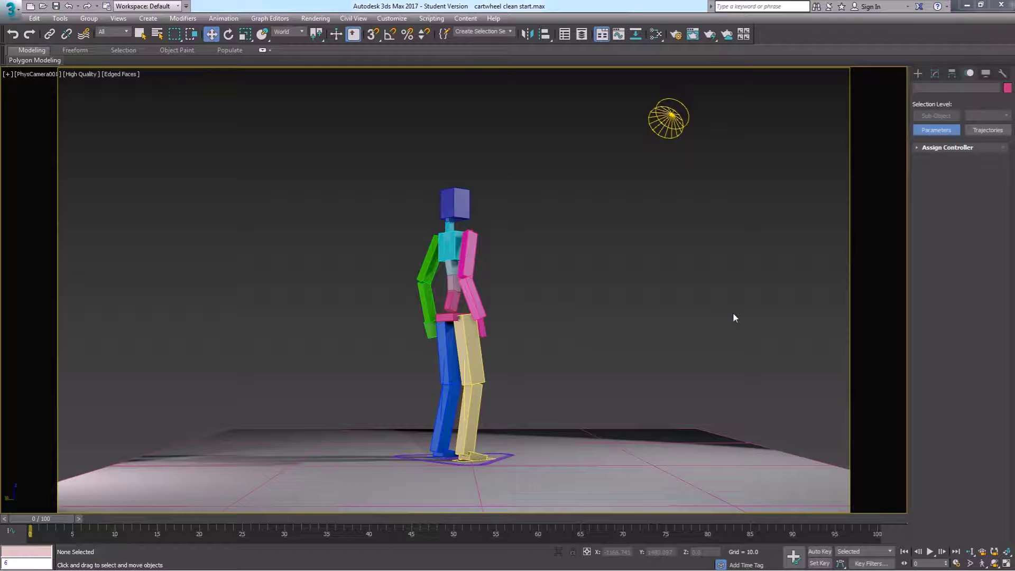
Step: Select Acrobat_RPalm and frame it and the upper body in the perspective view
{"action": "left_click", "coordinate": [482, 329]}
{"action": "key", "text": "p"}
{"action": "key", "text": "z"}
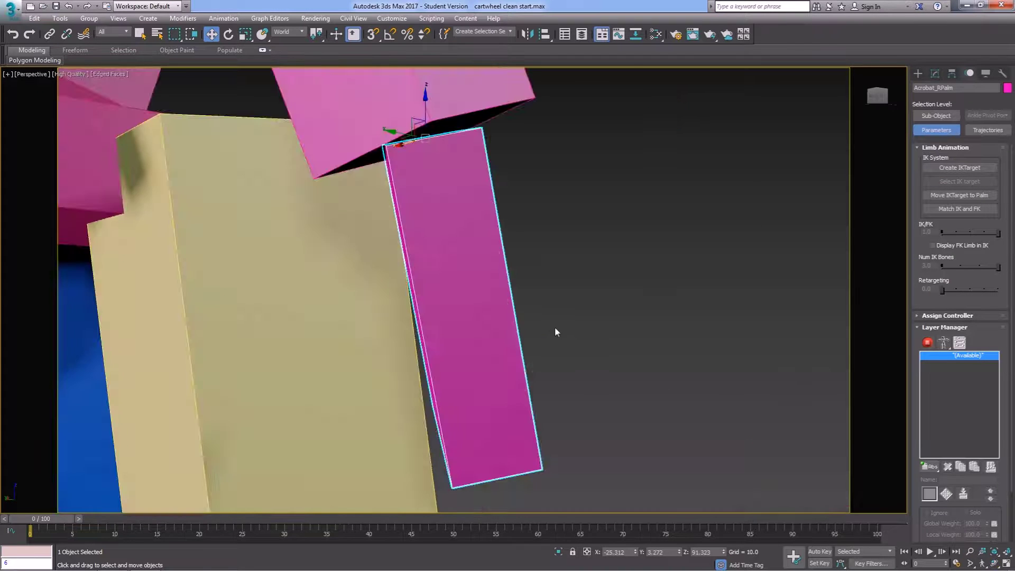
{"action": "middle_click_drag", "start_coordinate": [547, 330], "coordinate": [419, 336], "text": "alt"}
{"action": "scroll", "coordinate": [419, 337], "scroll_direction": "down", "scroll_amount": 3}
{"action": "middle_click_drag", "start_coordinate": [472, 313], "coordinate": [492, 259], "text": "alt"}
{"action": "scroll", "coordinate": [490, 364], "scroll_direction": "down", "scroll_amount": 4}
{"action": "middle_click_drag", "start_coordinate": [490, 363], "coordinate": [509, 358], "text": "alt"}
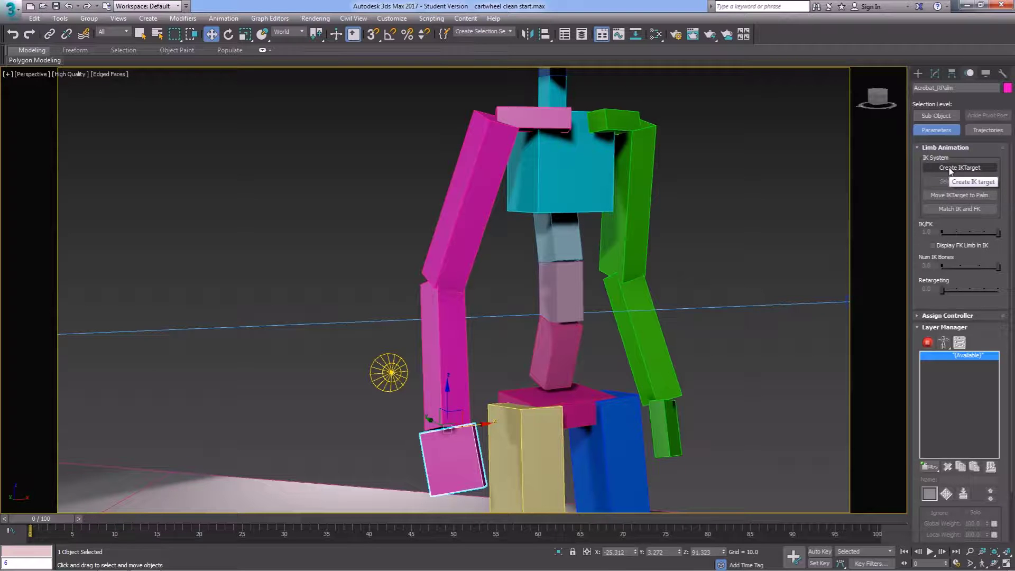
Step: Create an IK target for the right palm and select Acrobat_RIKTarget
{"action": "left_click", "coordinate": [950, 169]}
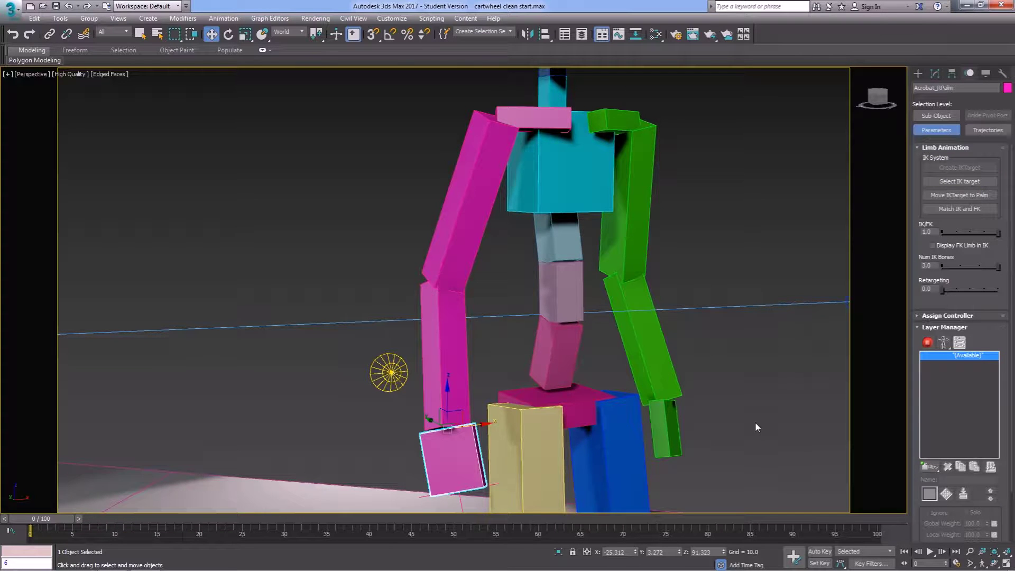
{"action": "middle_click_drag", "start_coordinate": [755, 422], "coordinate": [740, 338]}
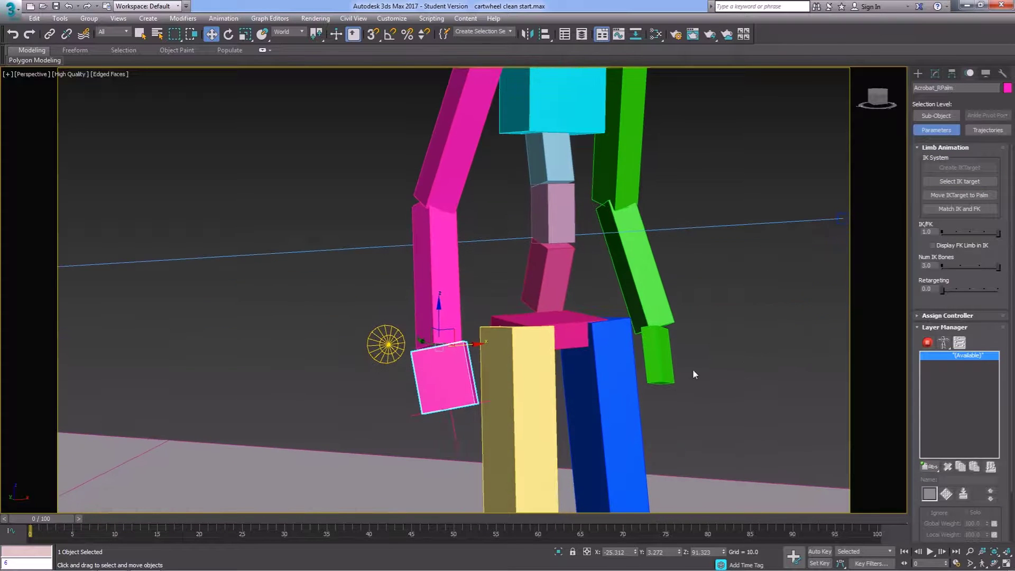
{"action": "left_click", "coordinate": [458, 440]}
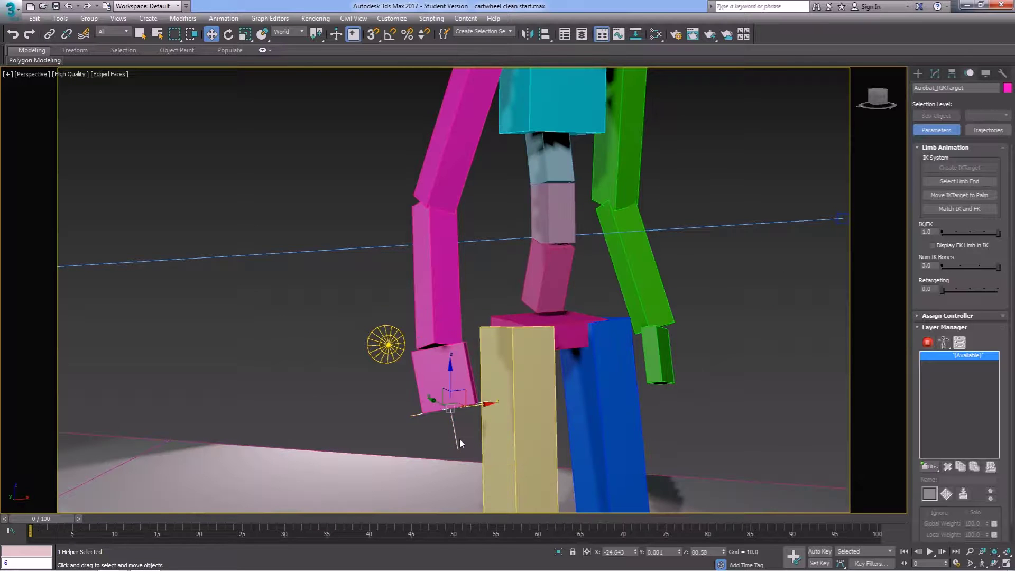
{"action": "key", "text": "q"}
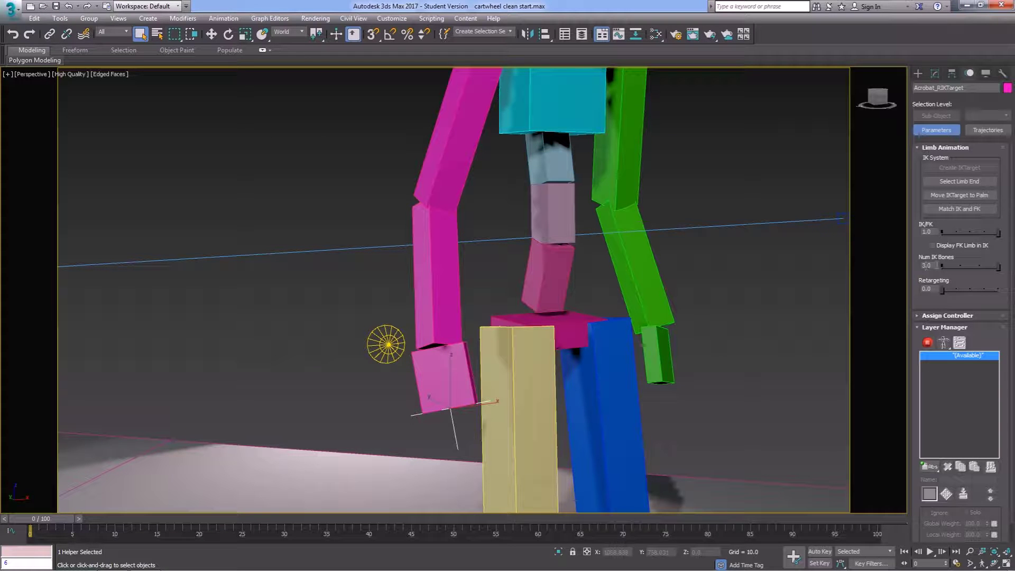
Step: Set the right arm's Num IK Bones to 2
{"action": "double_click", "coordinate": [926, 266]}
{"action": "type", "text": "2"}
{"action": "key", "text": "Return"}
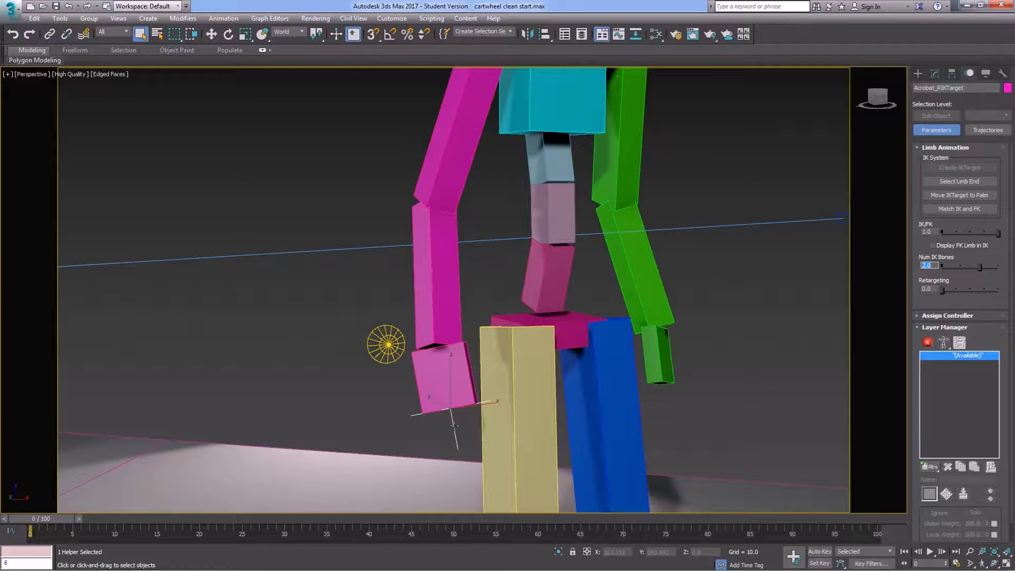
Step: Align the IK target's pivot to Acrobat_RPalm and set IK/FK to 0.0
{"action": "left_click", "coordinate": [545, 35]}
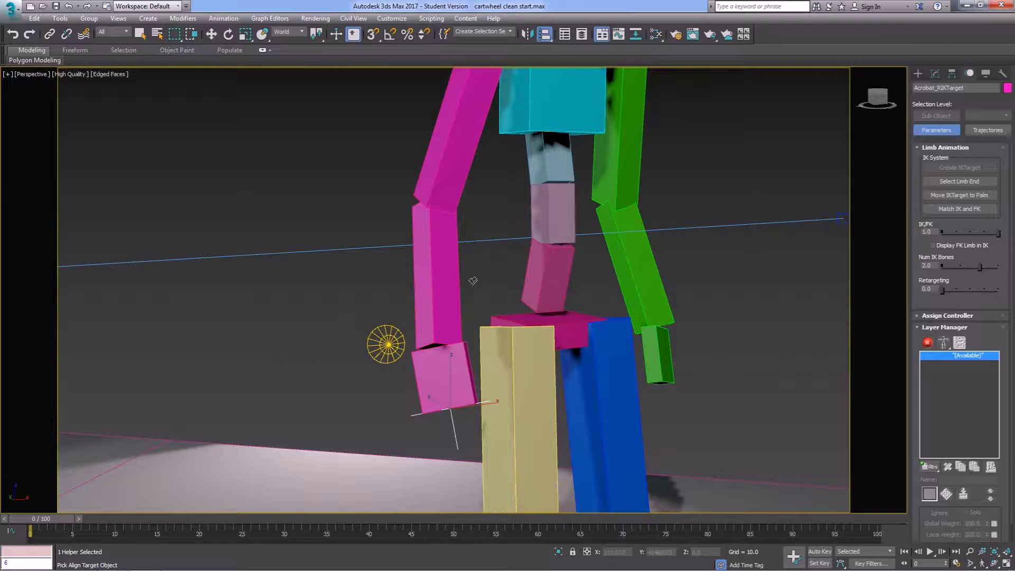
{"action": "left_click", "coordinate": [471, 385]}
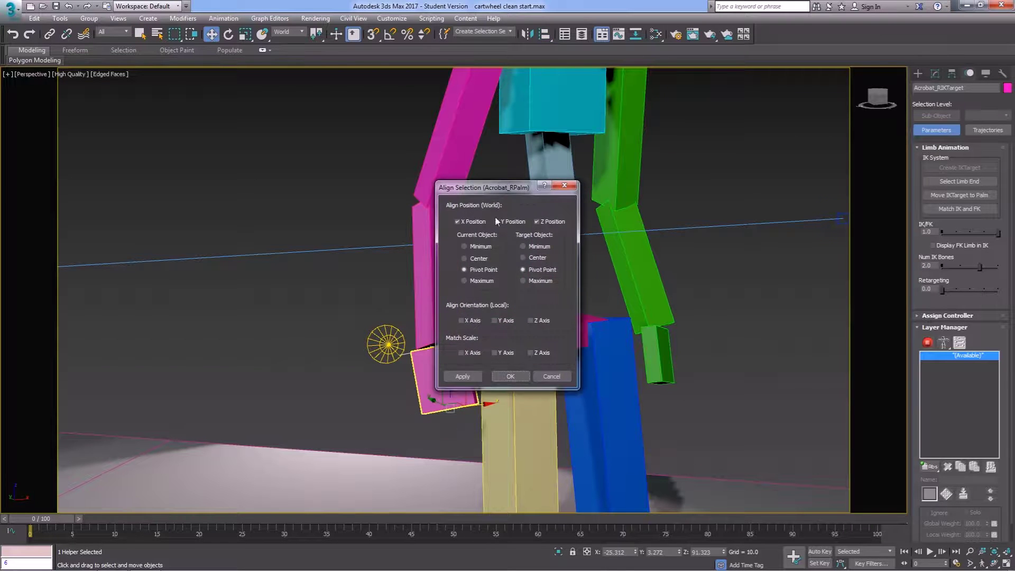
{"action": "left_click_drag", "start_coordinate": [500, 188], "coordinate": [281, 159]}
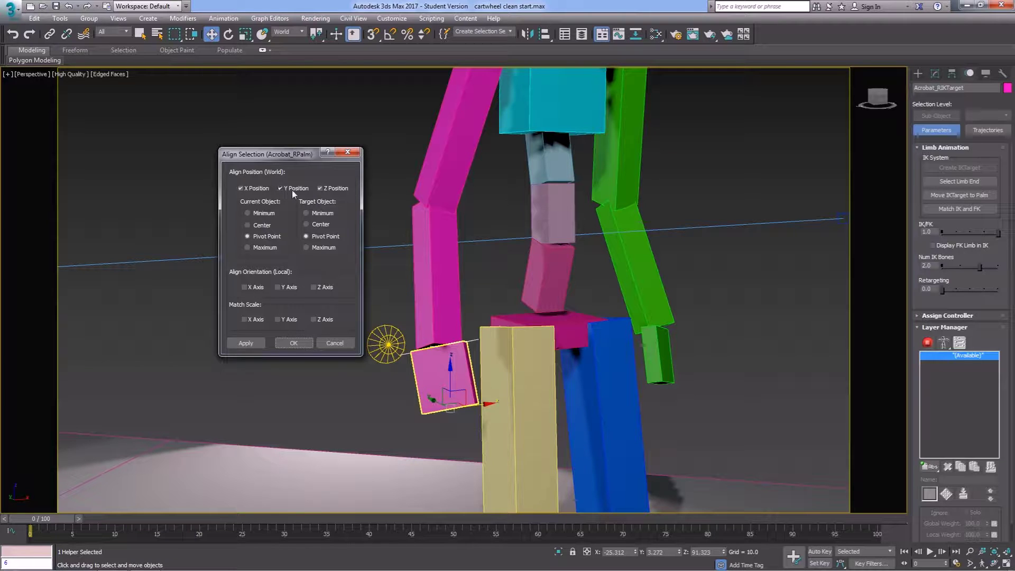
{"action": "left_click", "coordinate": [294, 343]}
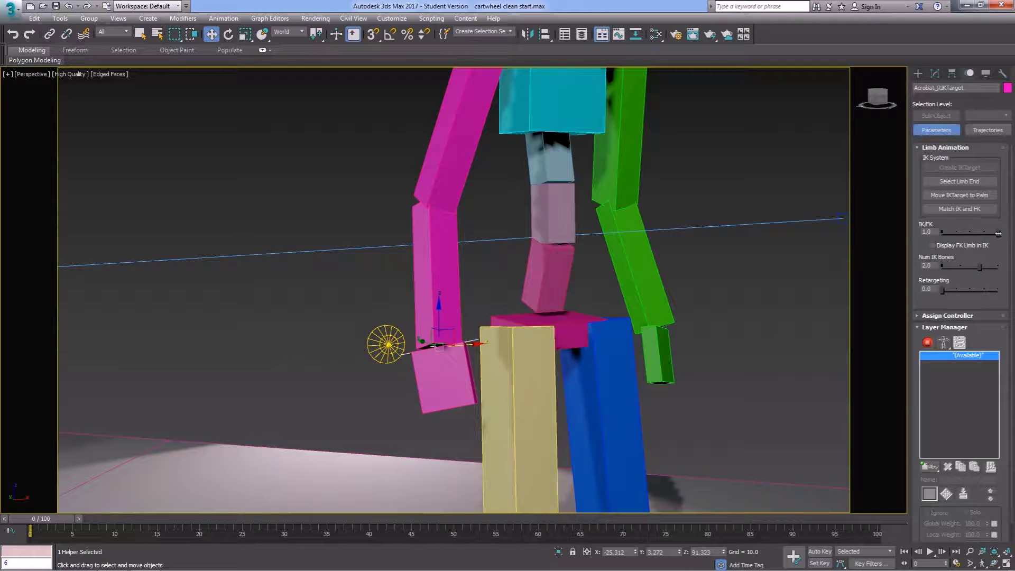
{"action": "left_click_drag", "start_coordinate": [998, 233], "coordinate": [930, 238]}
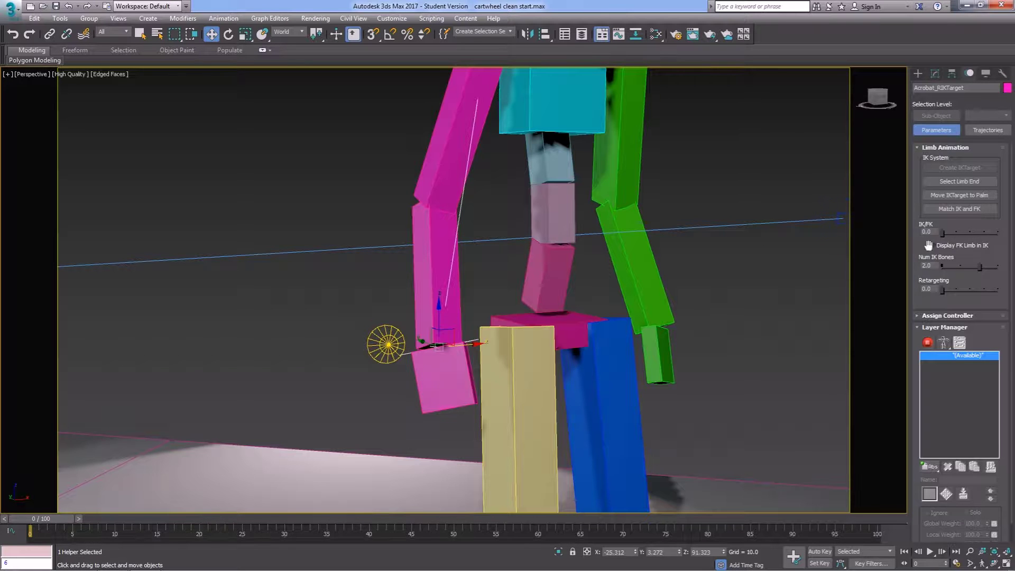
{"action": "left_click_drag", "start_coordinate": [439, 345], "coordinate": [459, 310]}
Step: Undo the test move, then create a left-palm IK target with Num IK Bones 2
{"action": "key", "text": "ctrl+z"}
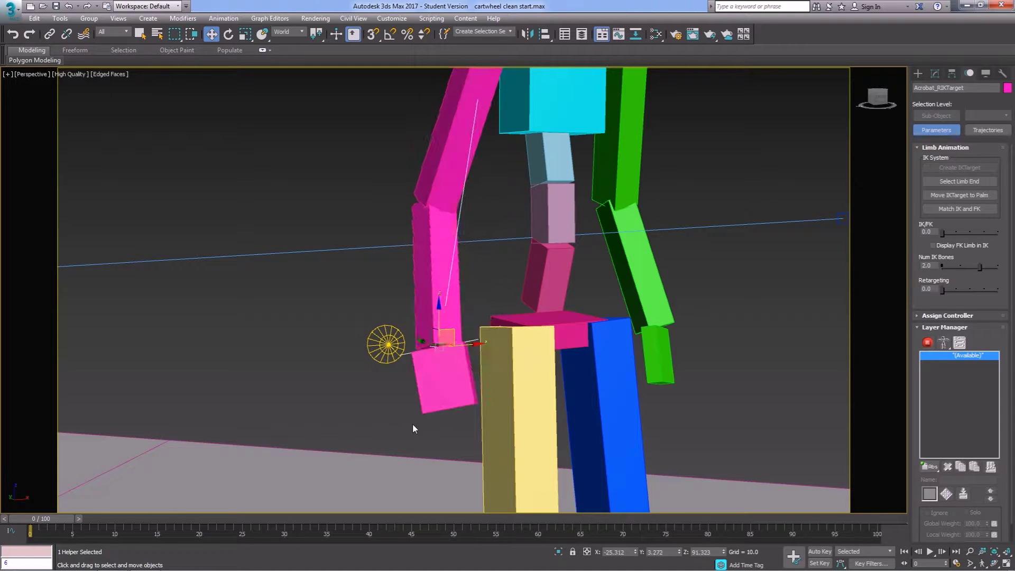
{"action": "left_click", "coordinate": [661, 377]}
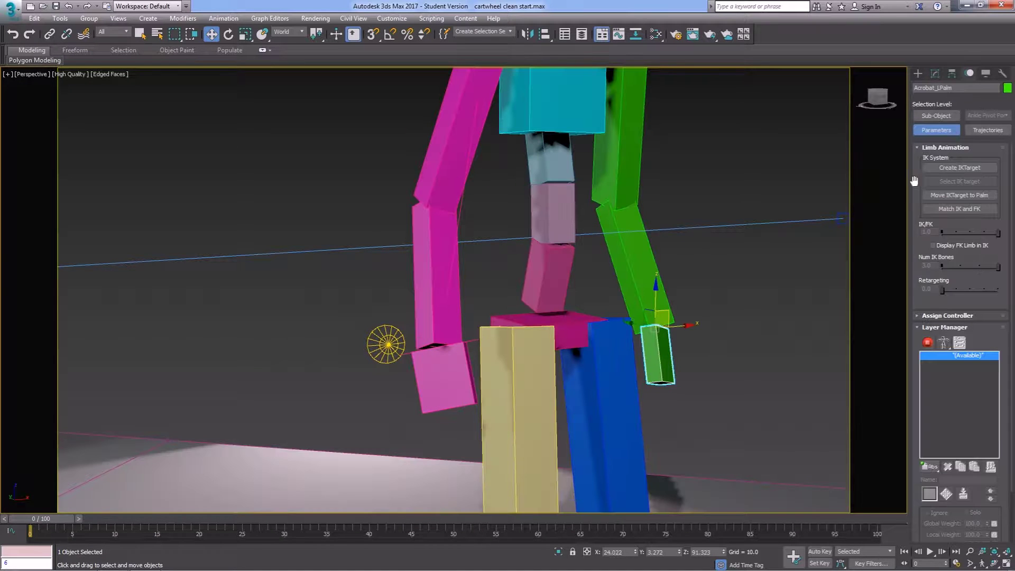
{"action": "left_click", "coordinate": [937, 170]}
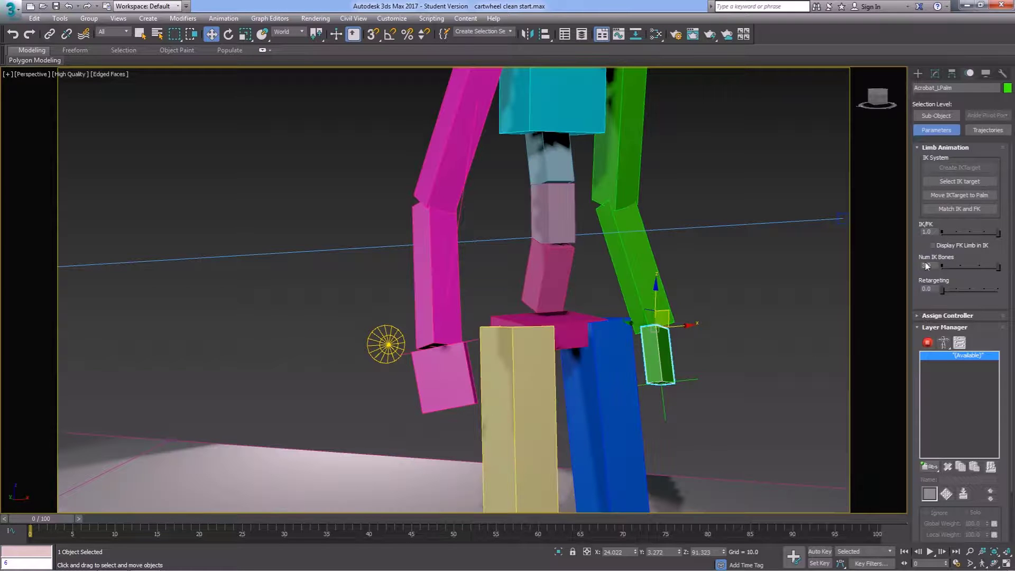
{"action": "double_click", "coordinate": [926, 265]}
{"action": "type", "text": "2"}
{"action": "key", "text": "Return"}
Step: Align Acrobat_LIKTarget onto the green palm, set IK/FK to 0.0, and deselect
{"action": "left_click", "coordinate": [681, 379]}
{"action": "left_click", "coordinate": [545, 35]}
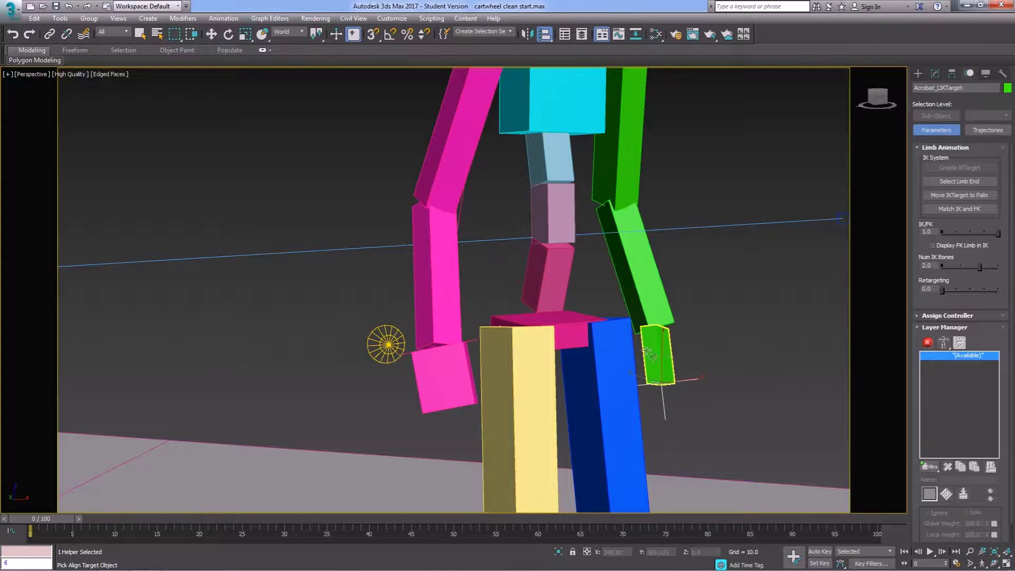
{"action": "left_click", "coordinate": [660, 356]}
{"action": "left_click", "coordinate": [294, 343]}
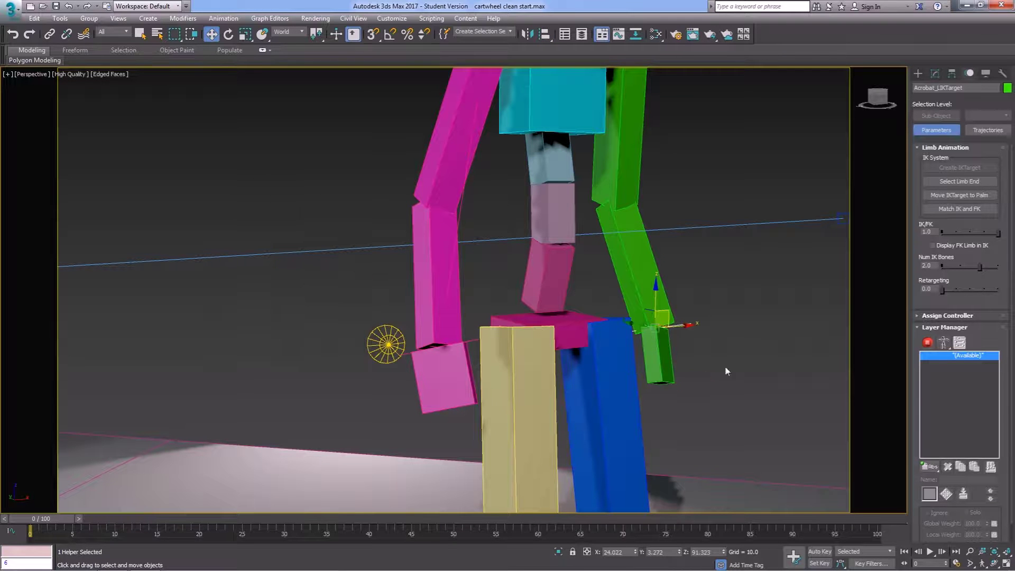
{"action": "left_click_drag", "start_coordinate": [998, 233], "coordinate": [931, 232]}
{"action": "left_click", "coordinate": [744, 369]}
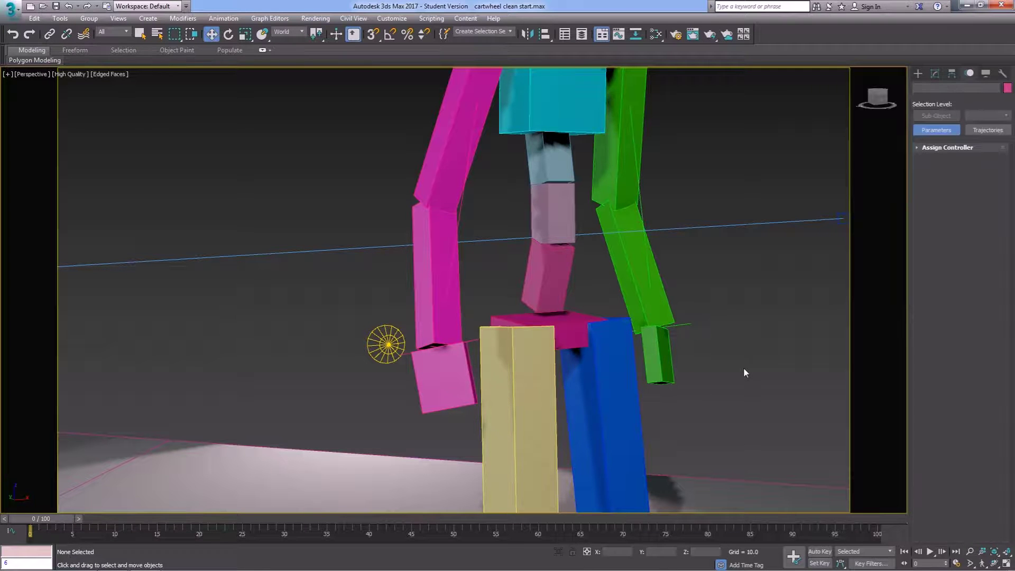
Step: Switch to PhysCamera001 and select the rig's base platform to show Layer and Clip Managers
{"action": "key", "text": "c"}
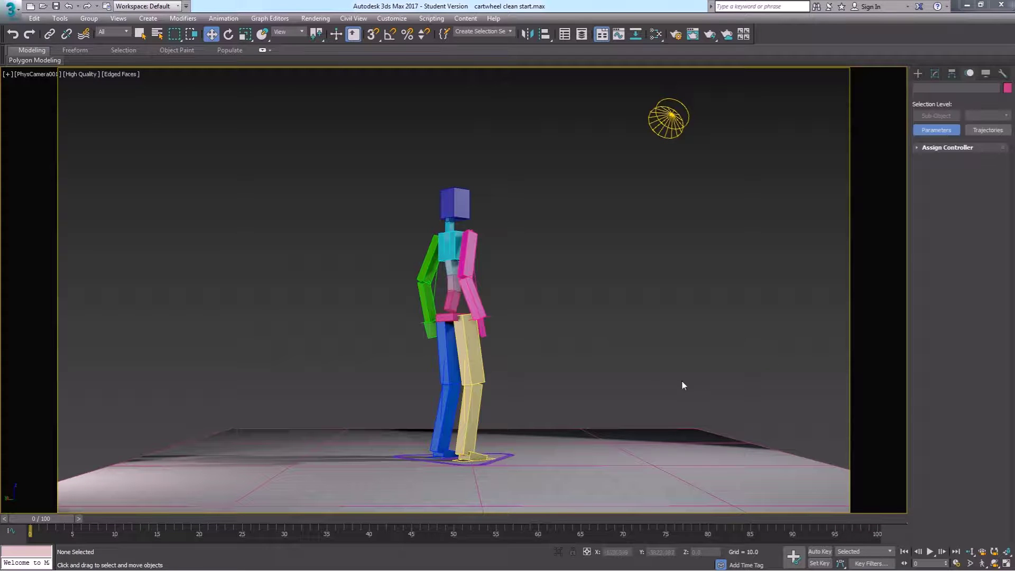
{"action": "left_click", "coordinate": [507, 456]}
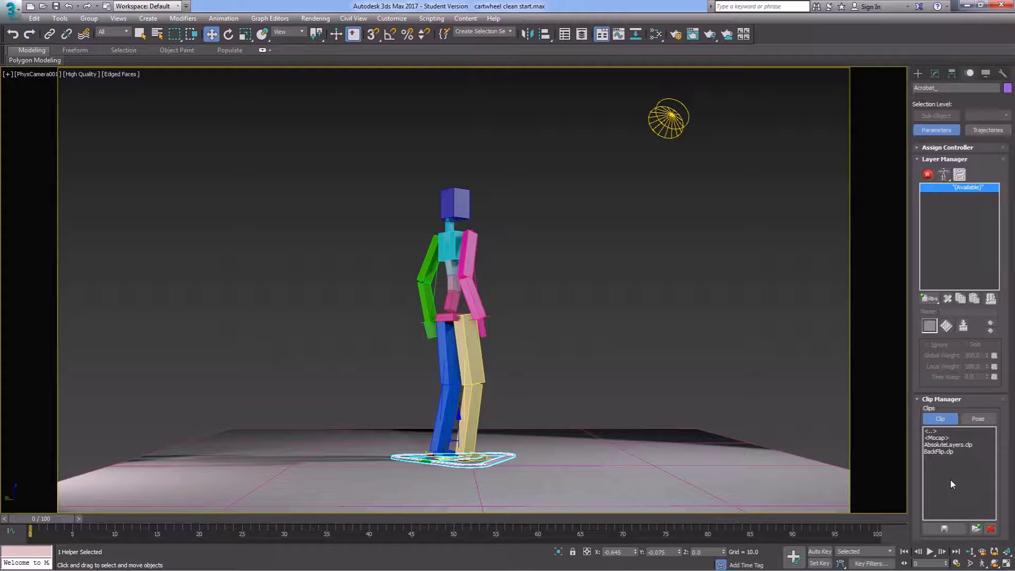
Step: Load CartWheel from BIP > Gymnastics in Clip Manager, filtering to Biped Bip (*.bip) files
{"action": "left_click", "coordinate": [976, 529]}
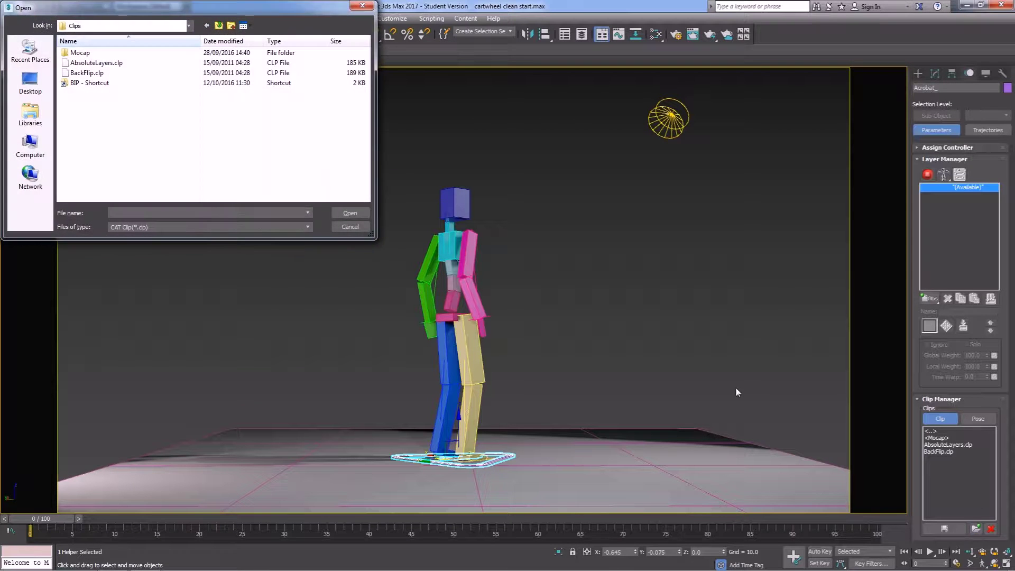
{"action": "left_click_drag", "start_coordinate": [259, 12], "coordinate": [359, 151]}
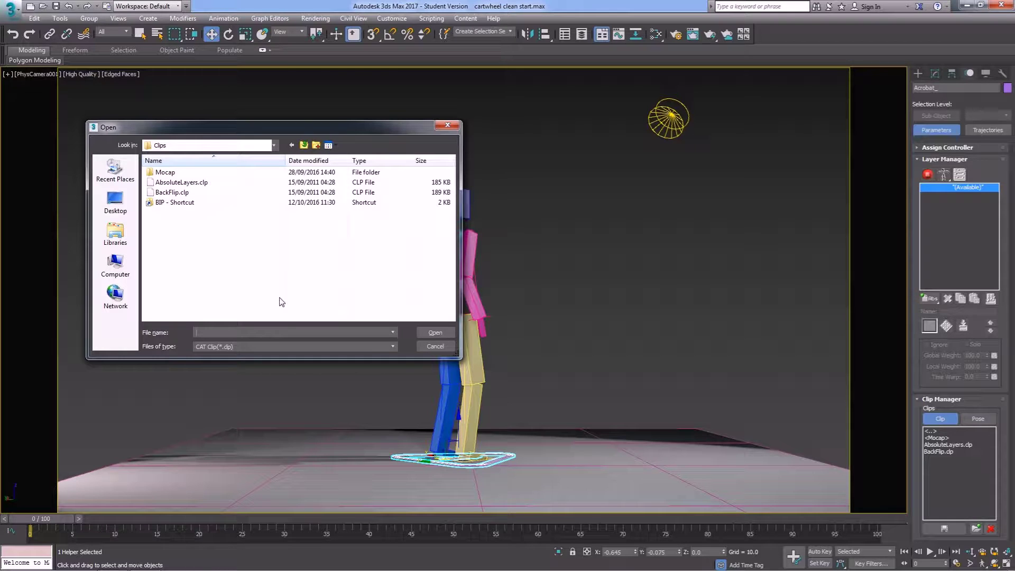
{"action": "left_click", "coordinate": [275, 148]}
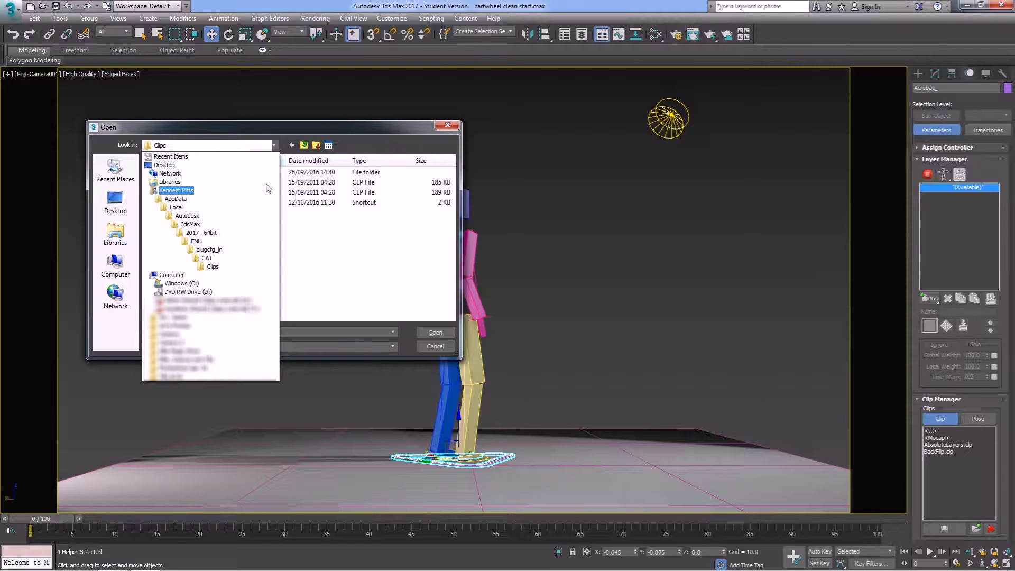
{"action": "left_click", "coordinate": [267, 144]}
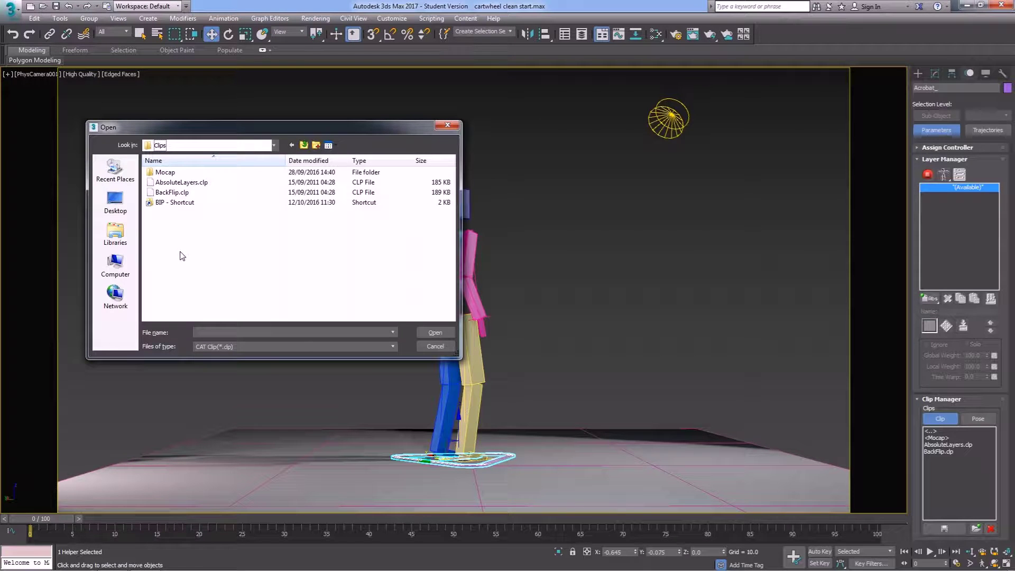
{"action": "double_click", "coordinate": [174, 206]}
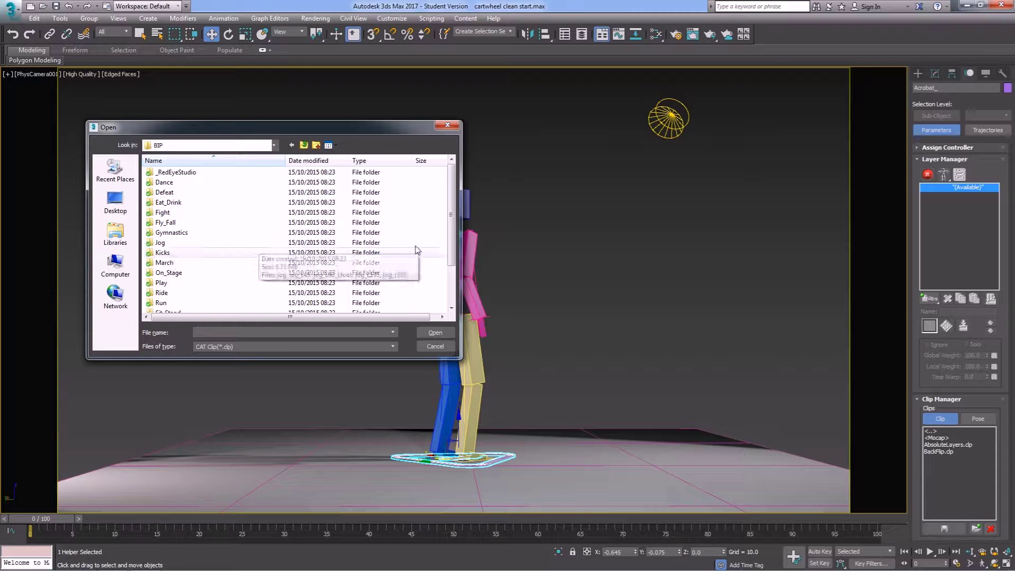
{"action": "double_click", "coordinate": [180, 233]}
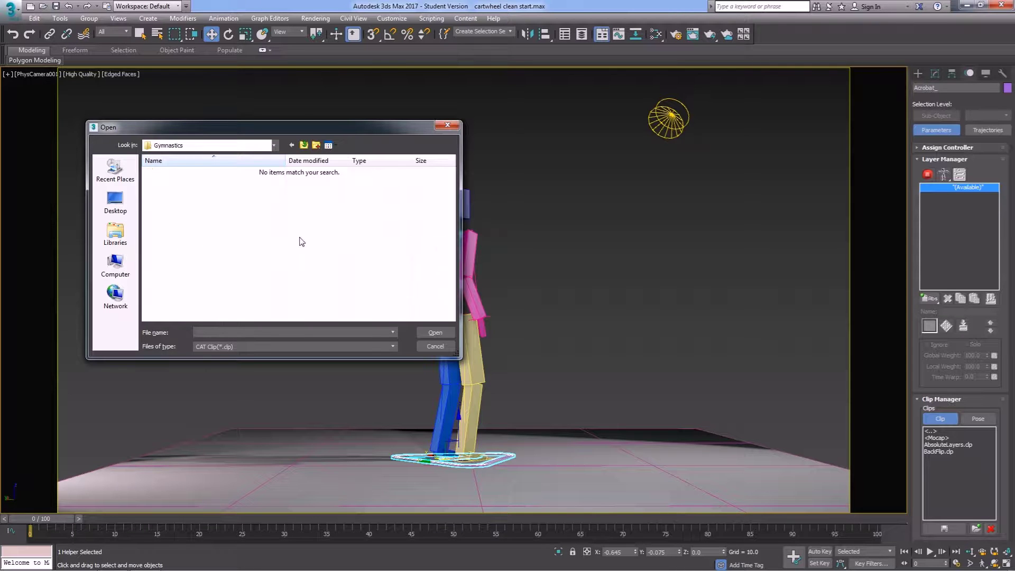
{"action": "left_click", "coordinate": [245, 347]}
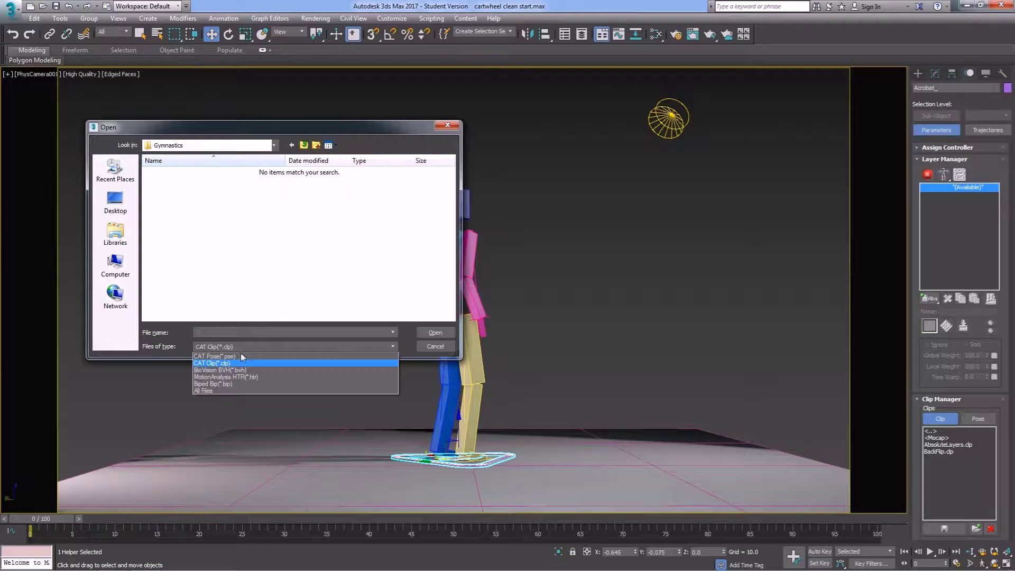
{"action": "left_click", "coordinate": [230, 385]}
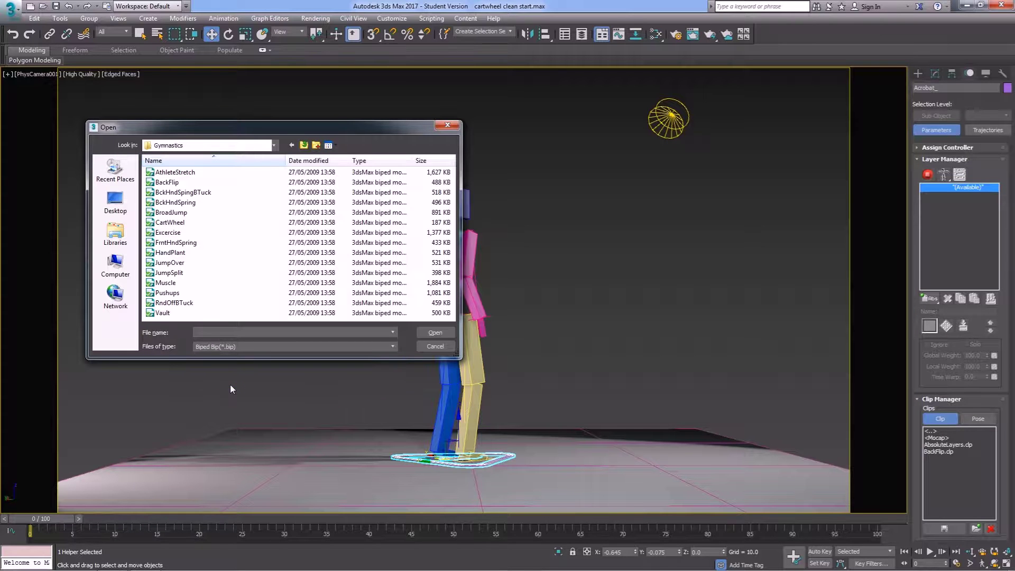
{"action": "left_click", "coordinate": [176, 222]}
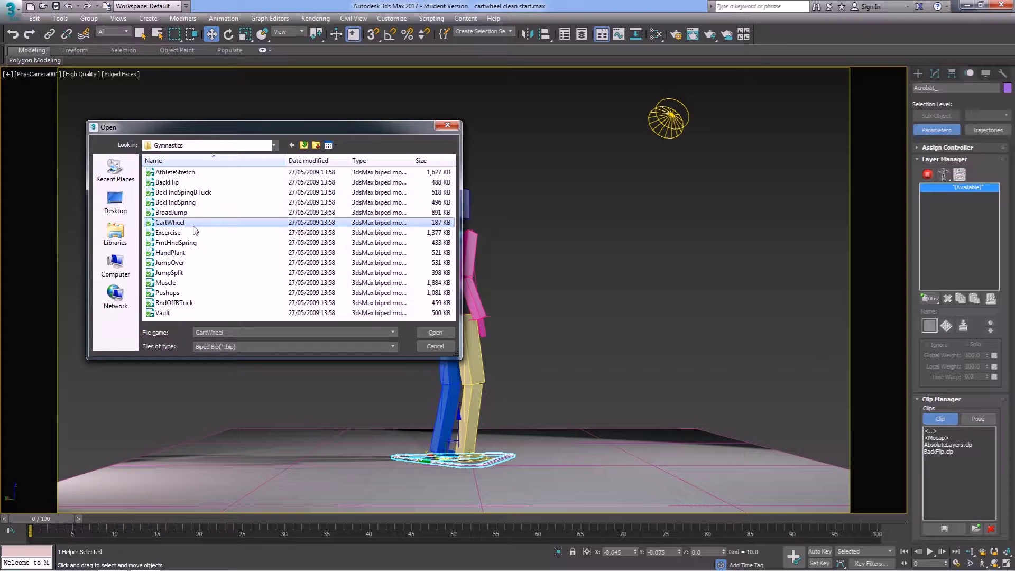
{"action": "left_click", "coordinate": [435, 333]}
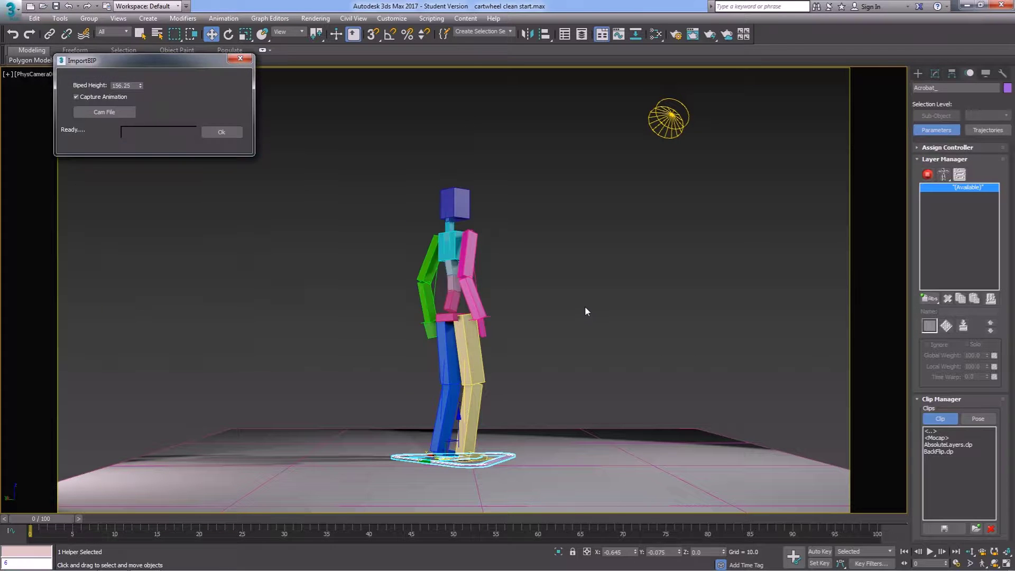
Step: Edit the Biped Height in ImportBIP and import the cartwheel as a CartWheelMapping layer
{"action": "left_click_drag", "start_coordinate": [153, 63], "coordinate": [230, 160]}
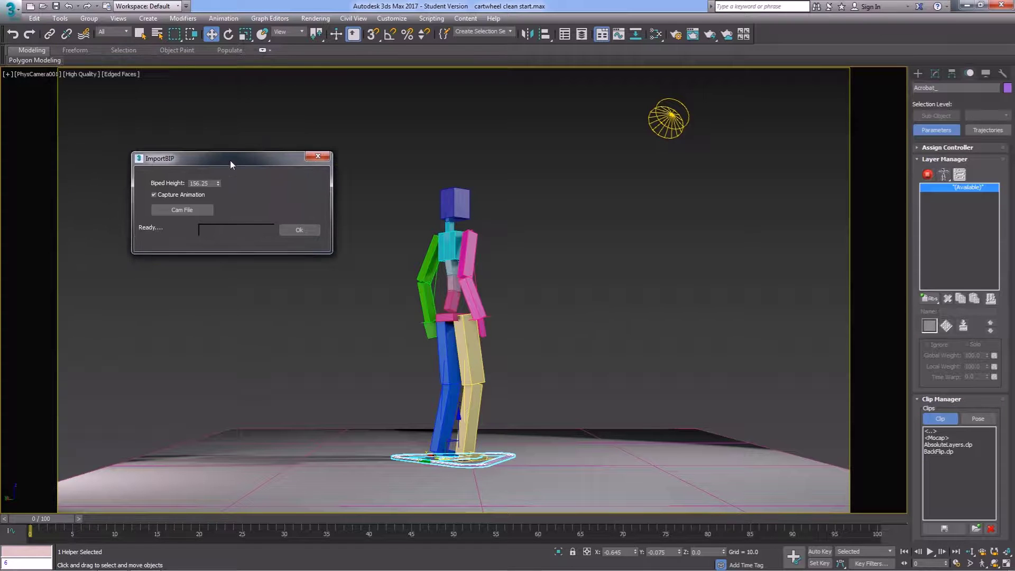
{"action": "double_click", "coordinate": [213, 183]}
{"action": "type", "text": "175"}
{"action": "left_click", "coordinate": [299, 230]}
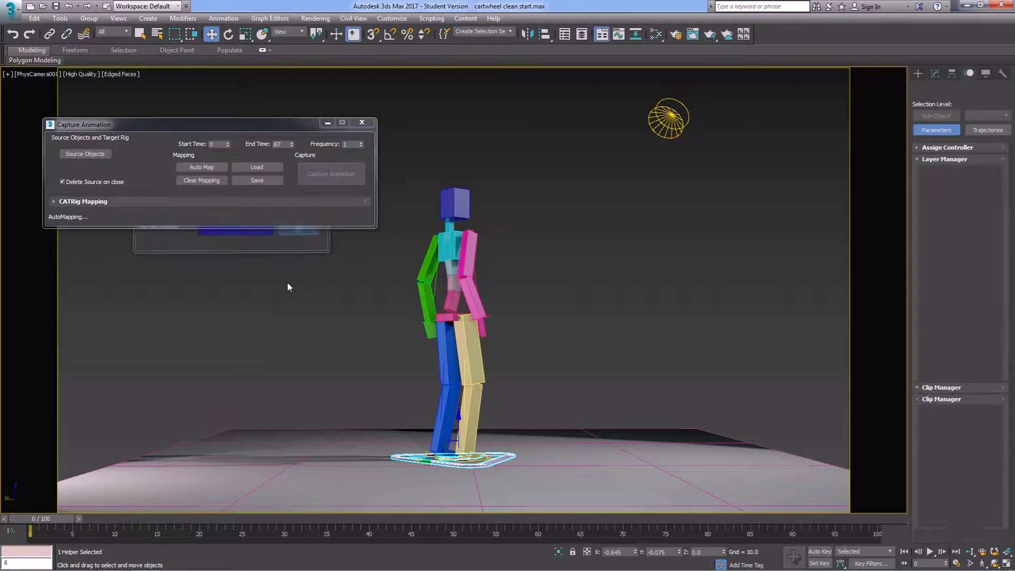
Step: Scrub the time slider to preview the acrobat's cartwheel motion
{"action": "left_click_drag", "start_coordinate": [52, 519], "coordinate": [337, 519]}
{"action": "key", "text": "w"}
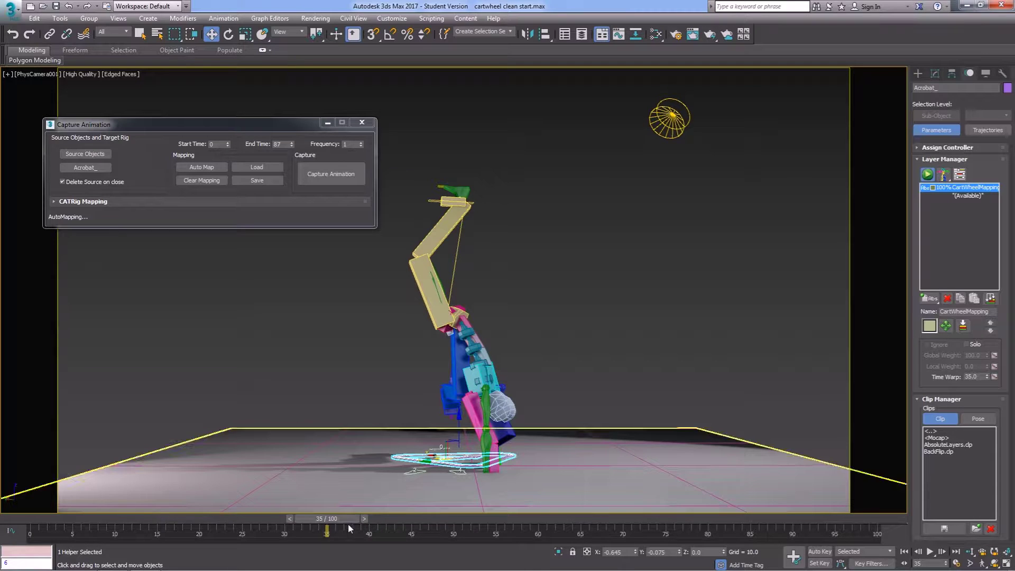
{"action": "left_click_drag", "start_coordinate": [344, 517], "coordinate": [15, 494]}
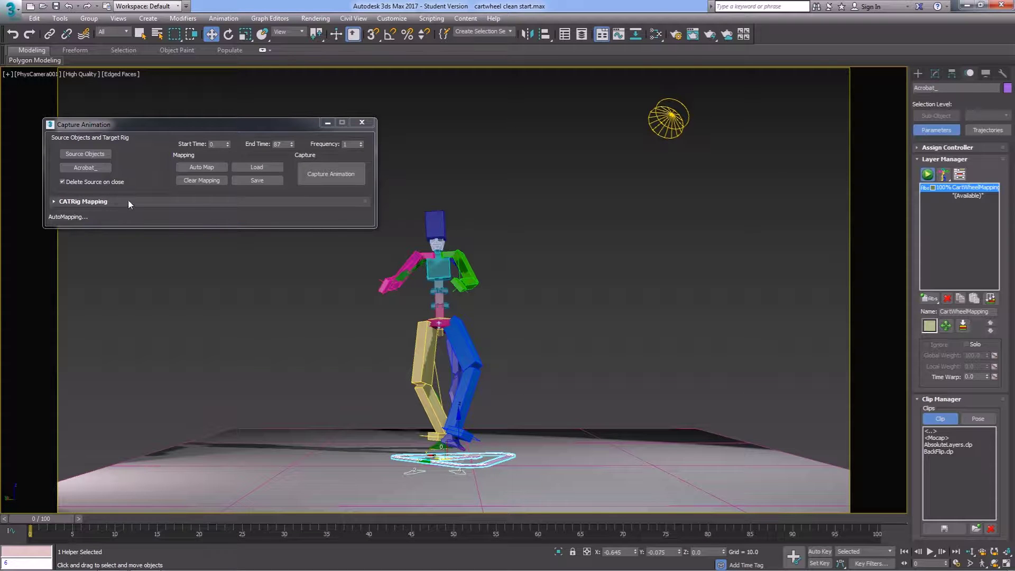
Step: Expand CATRig Mapping and scroll the auto-mapped table pairing Acrobat_LIKTarget with Bip001 L Hand
{"action": "left_click", "coordinate": [51, 200]}
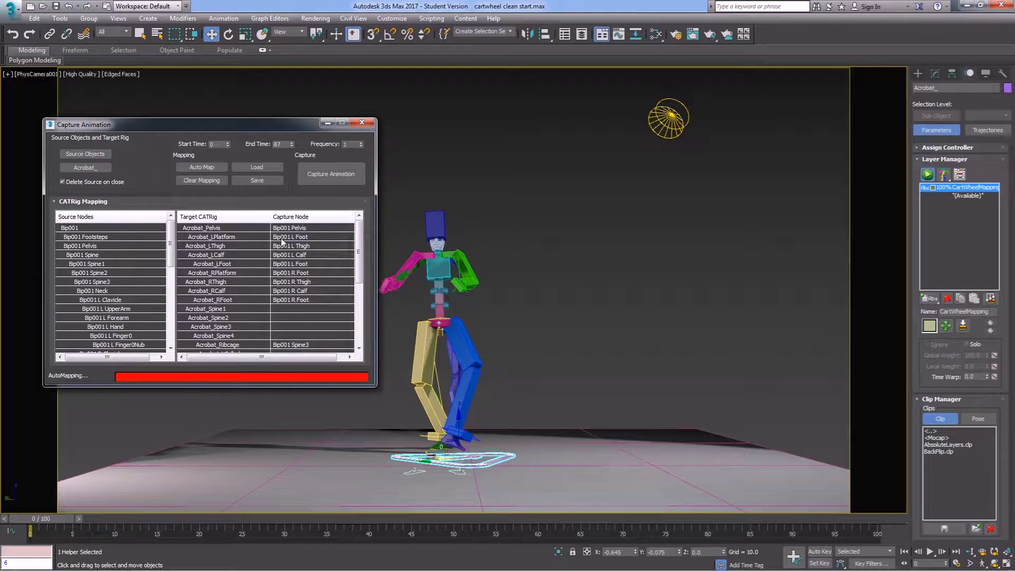
{"action": "left_click_drag", "start_coordinate": [359, 255], "coordinate": [360, 292]}
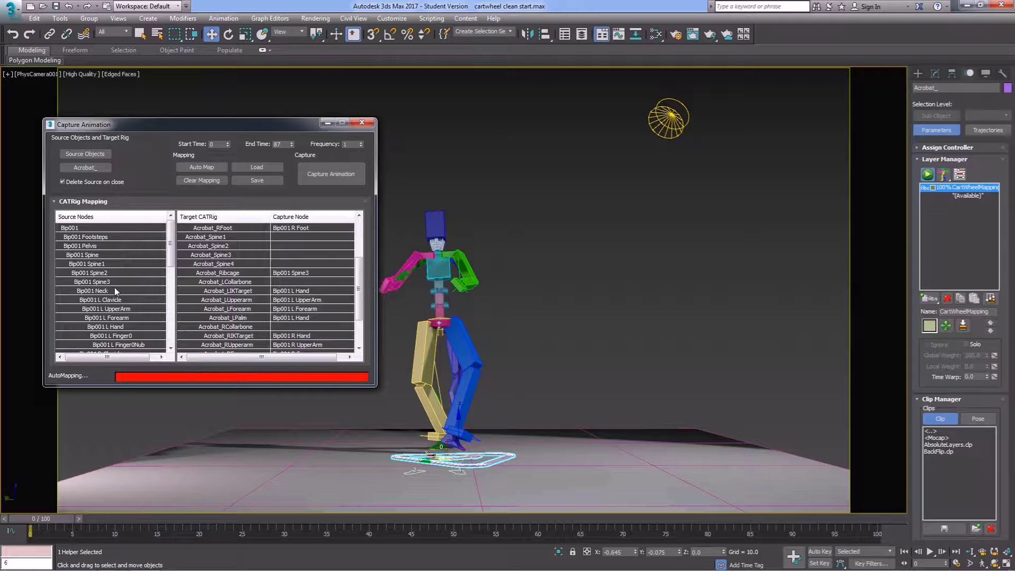
Step: Drag Bip001 L Clavicle onto Acrobat_LCollarbone and Bip001 R Clavicle onto Acrobat_RCollarbone
{"action": "left_click_drag", "start_coordinate": [101, 302], "coordinate": [245, 283]}
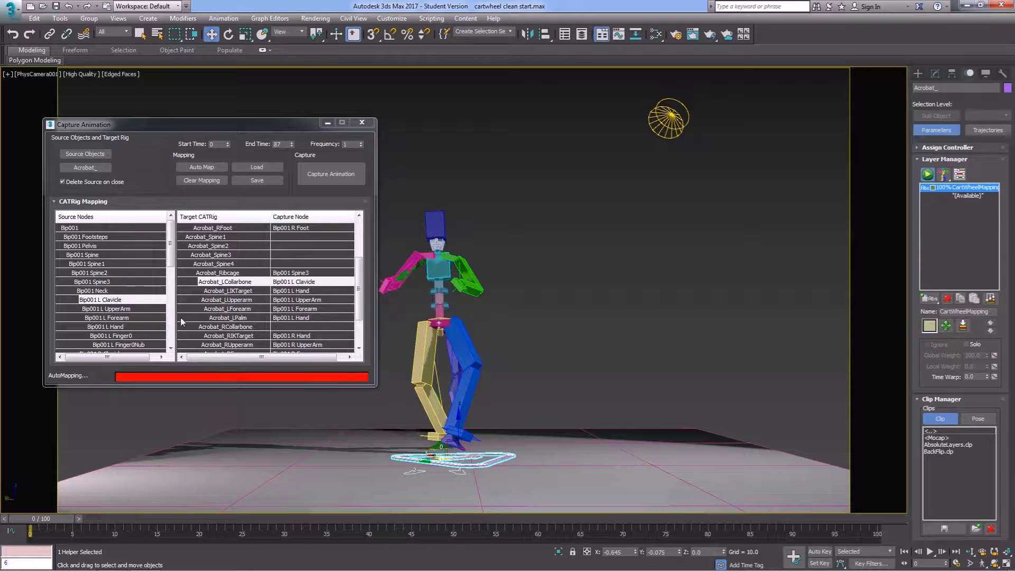
{"action": "left_click_drag", "start_coordinate": [173, 260], "coordinate": [173, 283]}
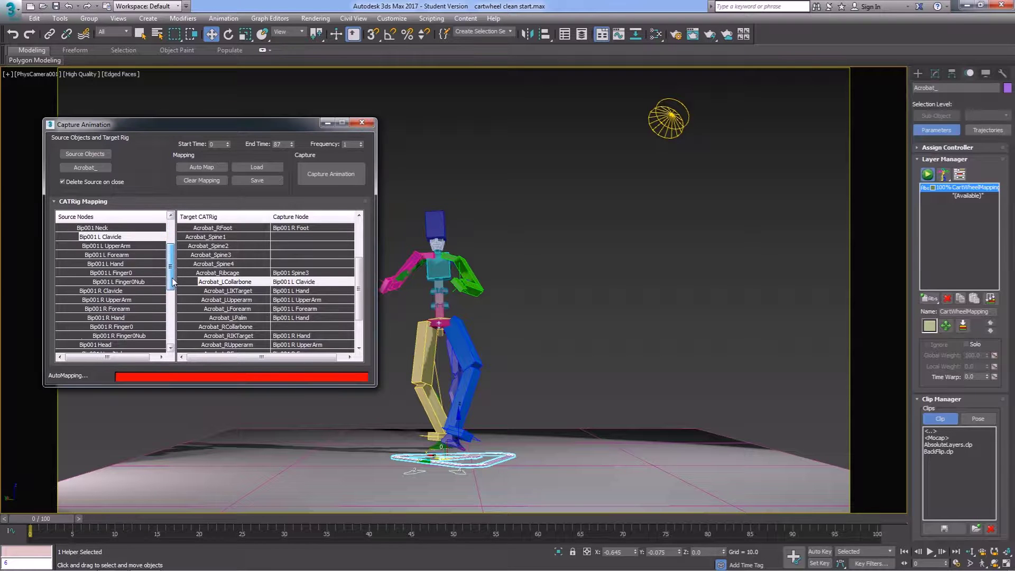
{"action": "left_click", "coordinate": [116, 296]}
{"action": "left_click_drag", "start_coordinate": [116, 296], "coordinate": [230, 332]}
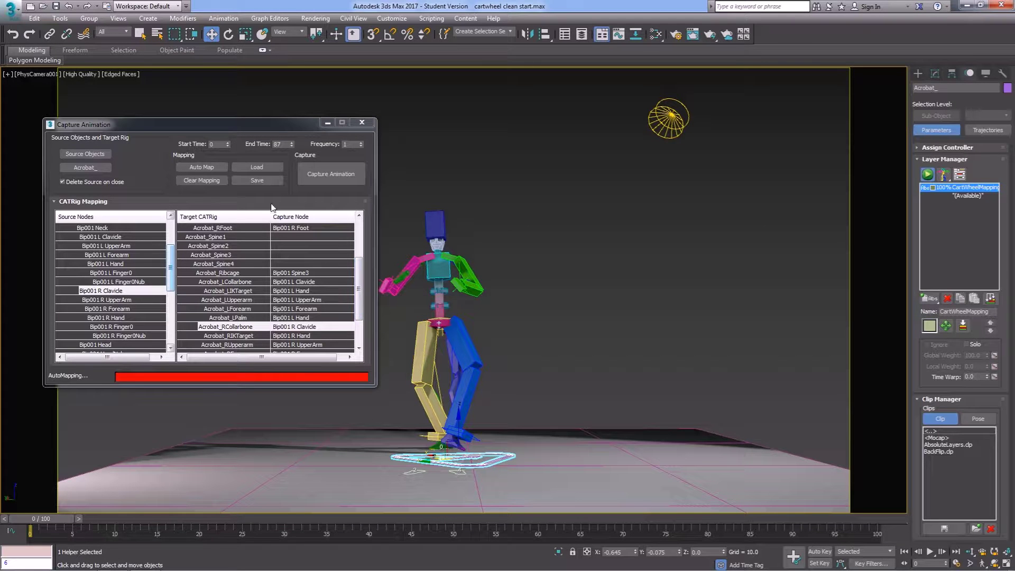
Step: Save the capture bone mapping in the BIP VTMs import folder with the name BIP
{"action": "left_click", "coordinate": [254, 182]}
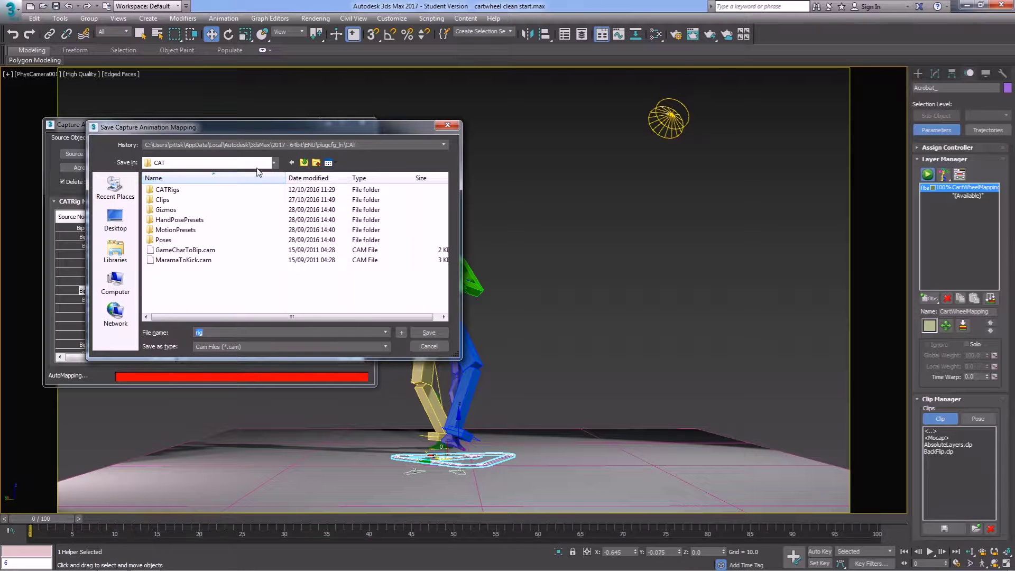
{"action": "left_click", "coordinate": [275, 164]}
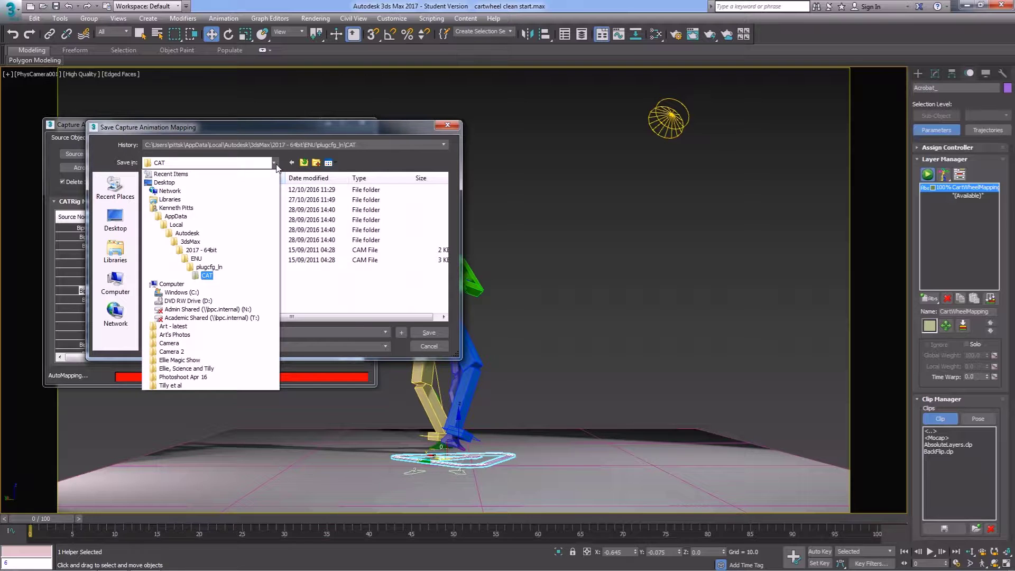
{"action": "left_click", "coordinate": [276, 165]}
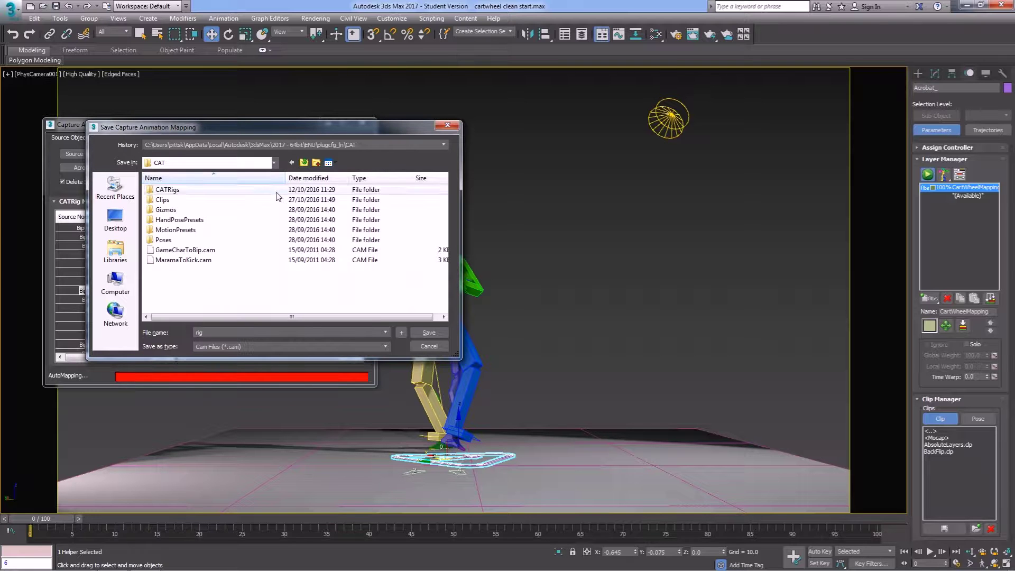
{"action": "left_click", "coordinate": [118, 290]}
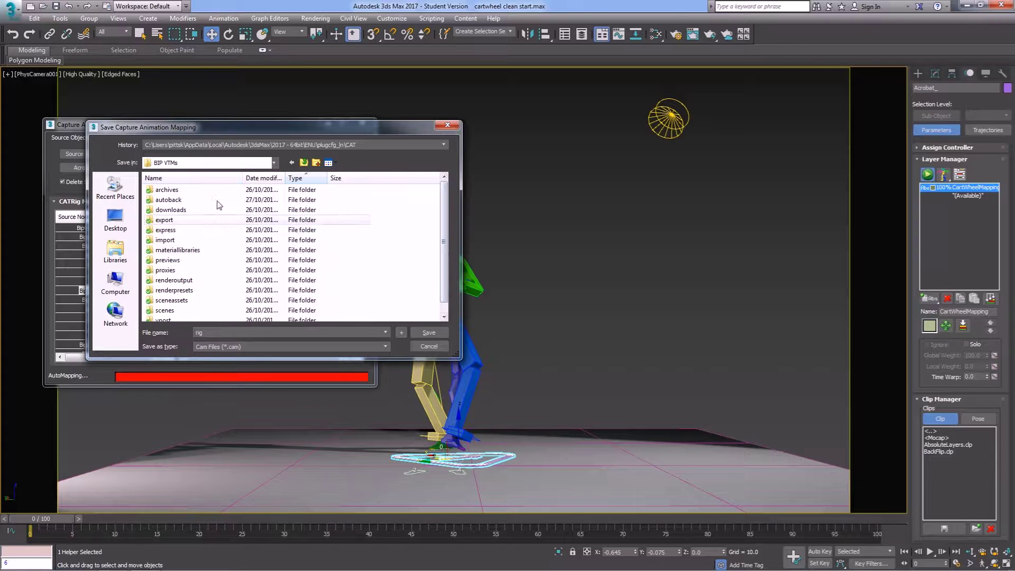
{"action": "double_click", "coordinate": [165, 240]}
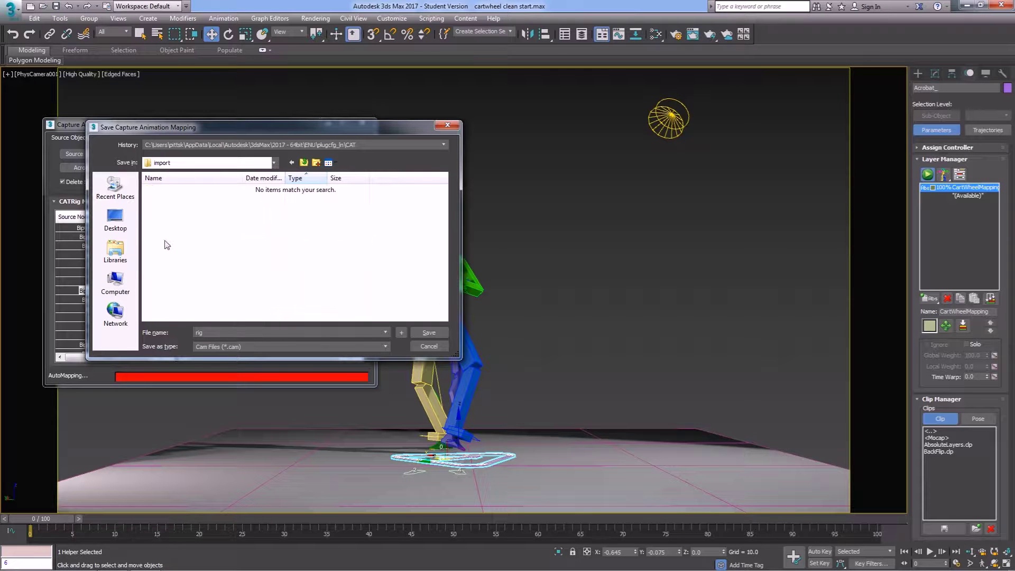
{"action": "double_click", "coordinate": [199, 332]}
{"action": "type", "text": "BIP to CATR"}
{"action": "left_click", "coordinate": [426, 333]}
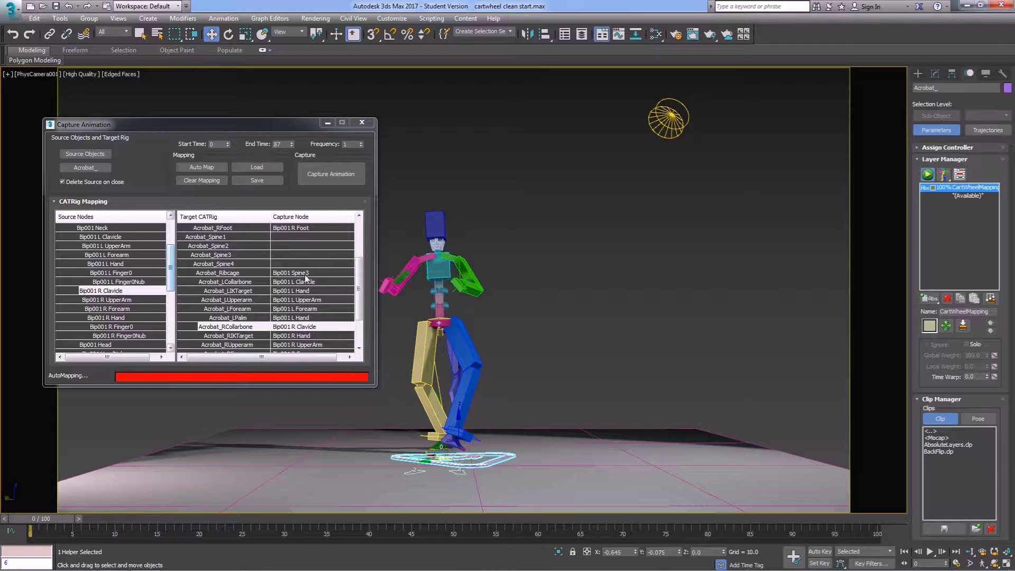
Step: Capture the mocap onto the Acrobat rig and delete the source hierarchy and mapping layer
{"action": "left_click", "coordinate": [333, 173]}
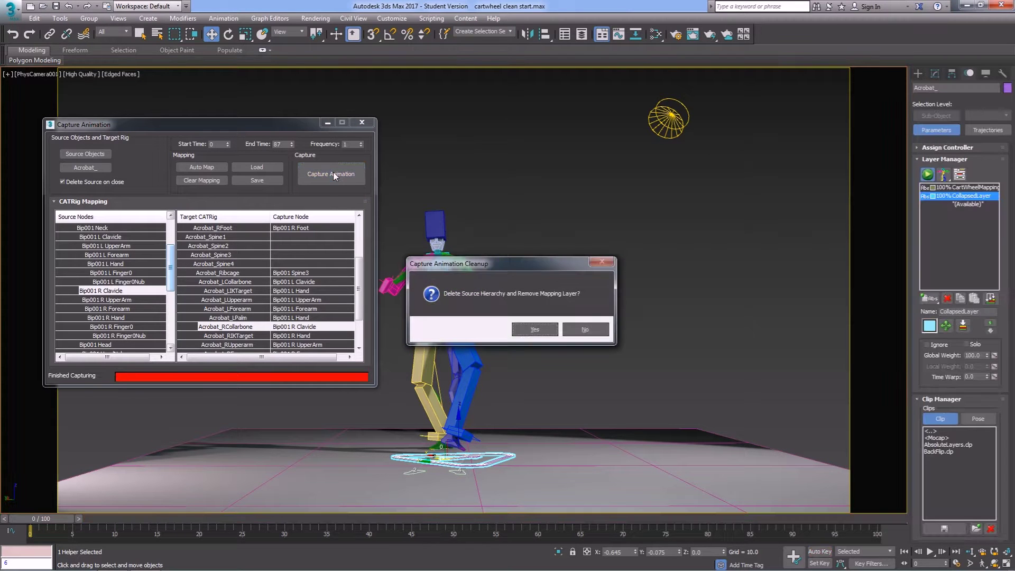
{"action": "left_click_drag", "start_coordinate": [525, 257], "coordinate": [586, 204]}
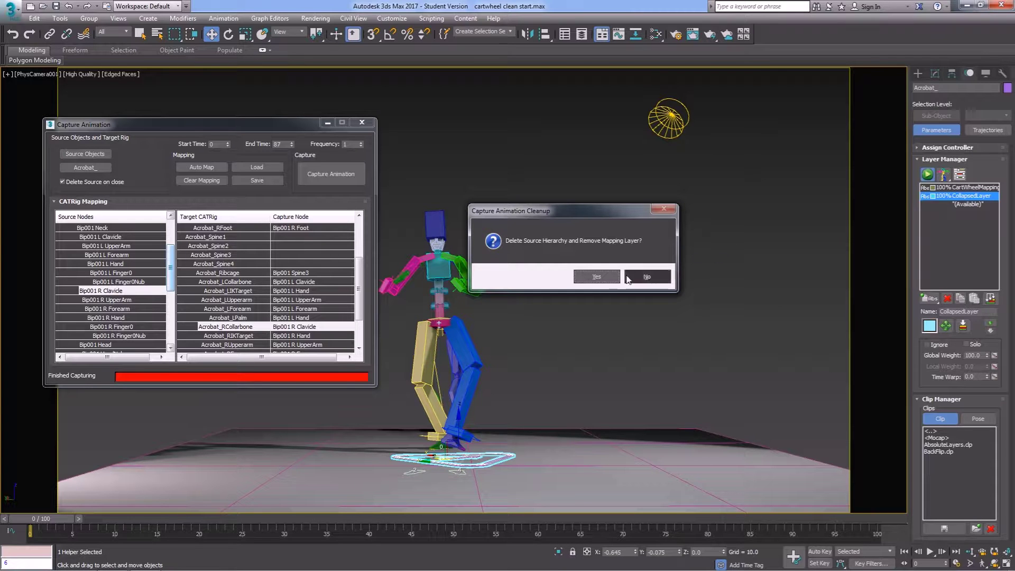
{"action": "left_click", "coordinate": [592, 280]}
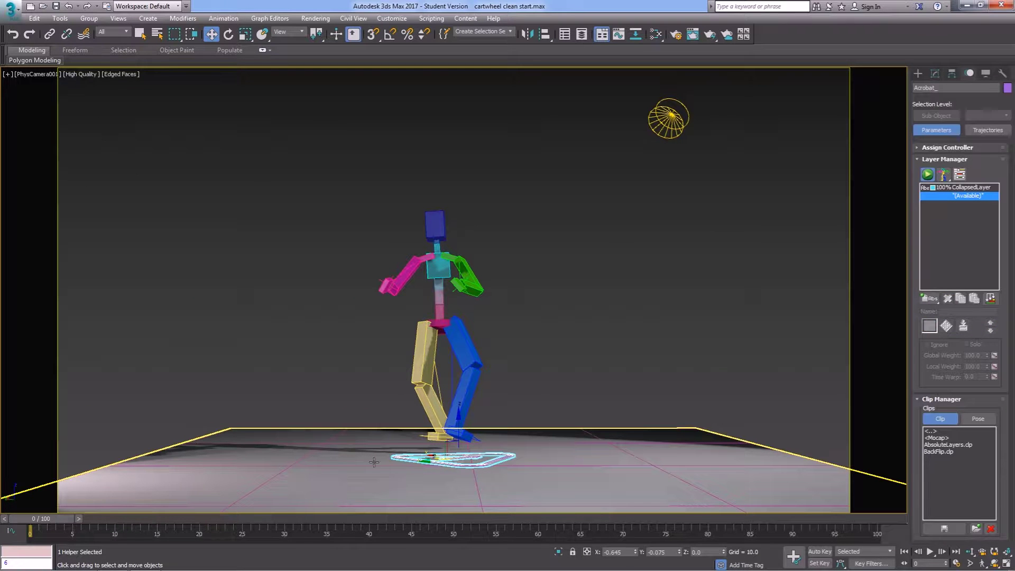
Step: Play the captured cartwheel, then stop it back at frame 0
{"action": "left_click", "coordinate": [930, 553]}
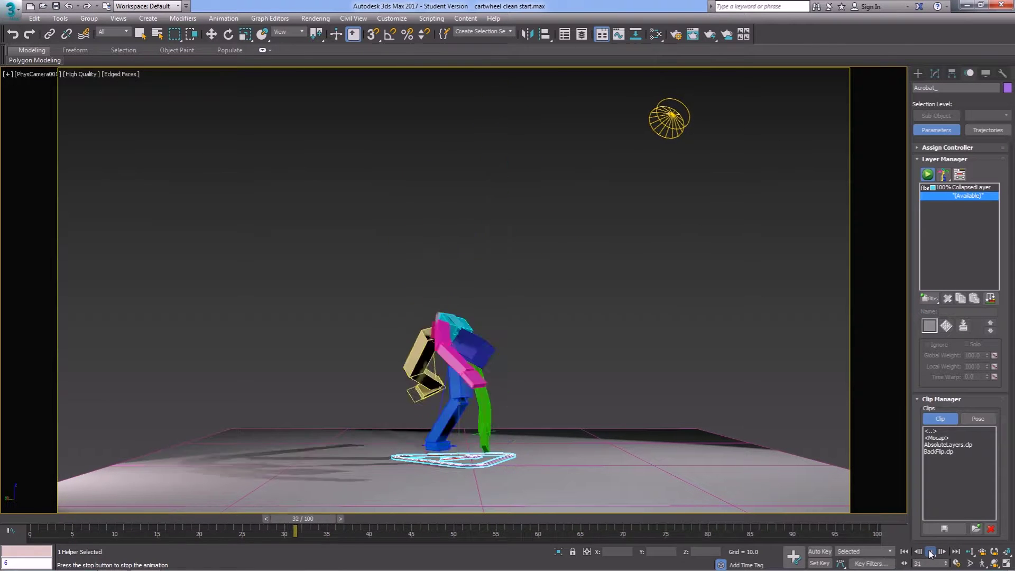
{"action": "left_click", "coordinate": [931, 552]}
{"action": "left_click", "coordinate": [905, 552]}
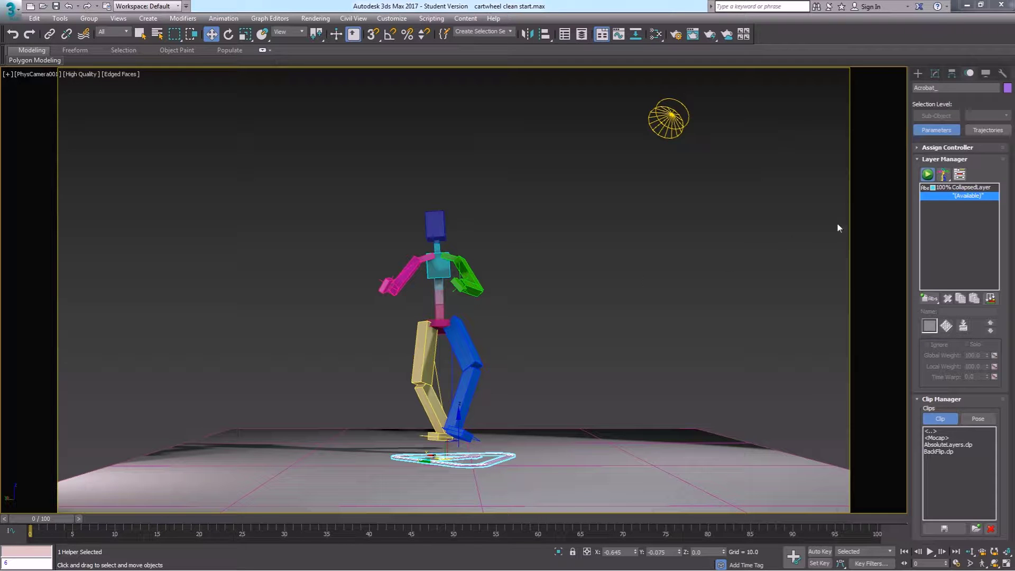
Step: Rename the CollapsedLayer animation layer to Cartwheel
{"action": "left_click", "coordinate": [972, 189]}
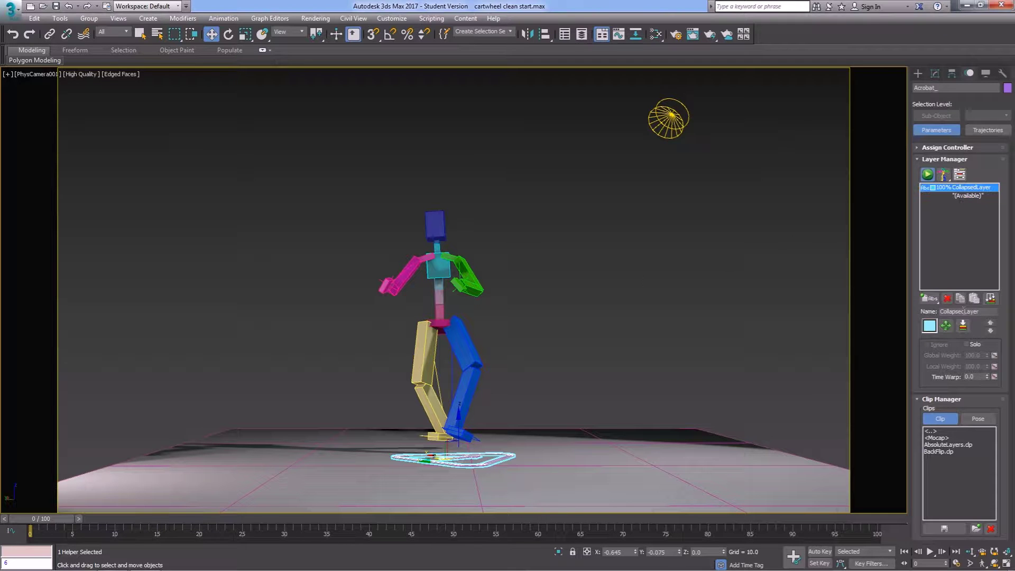
{"action": "left_click_drag", "start_coordinate": [988, 312], "coordinate": [919, 316]}
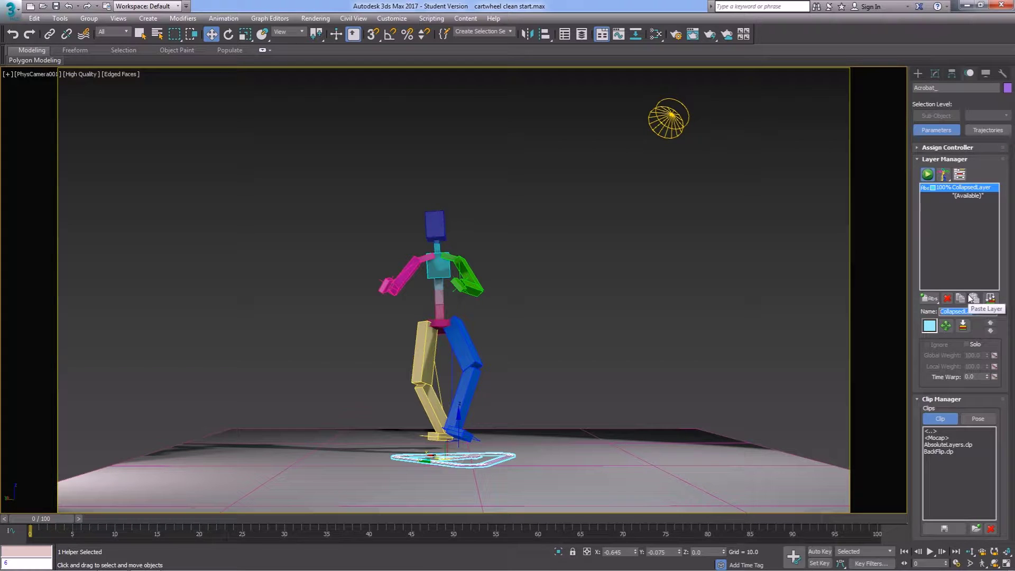
{"action": "type", "text": "Cartwheel"}
{"action": "key", "text": "Return"}
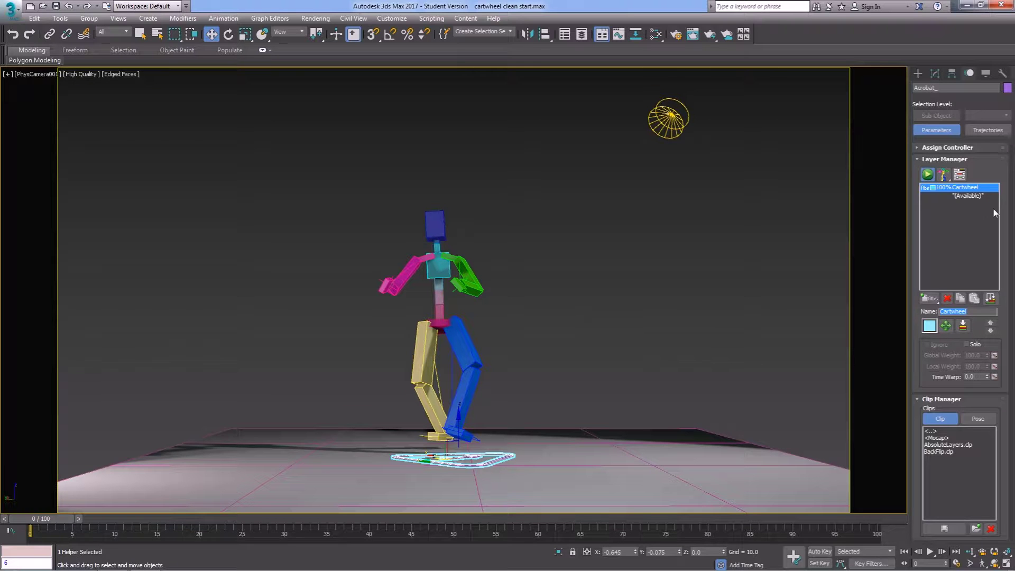
Step: Show the Cartwheel layer transform gizmo and select CartwheelTransform in a perspective side view
{"action": "left_click", "coordinate": [947, 326]}
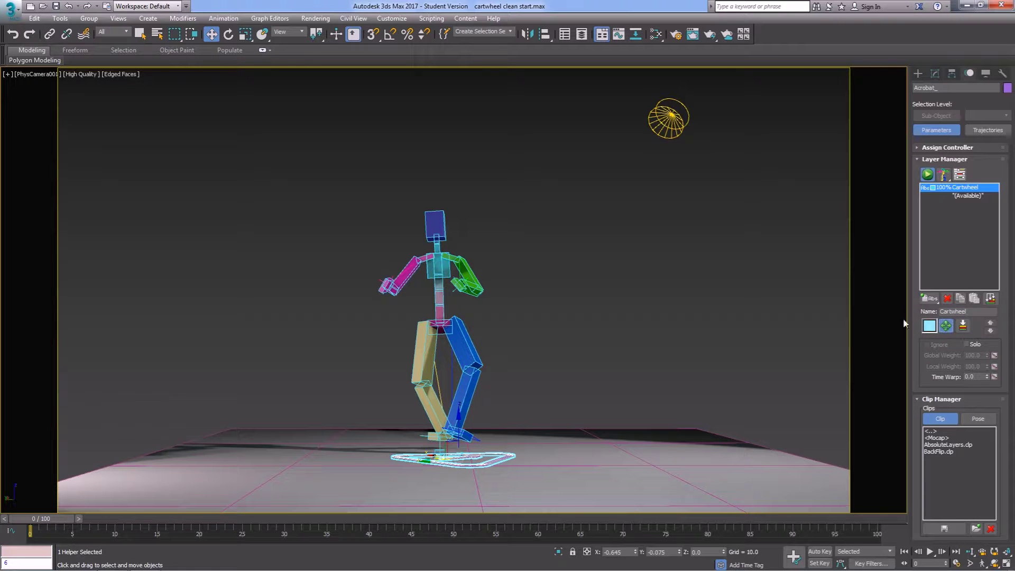
{"action": "key", "text": "p"}
{"action": "mouse_move", "coordinate": [582, 323]}
{"action": "middle_mouse_down", "text": "alt"}
{"action": "mouse_move", "coordinate": [443, 328]}
{"action": "mouse_move", "coordinate": [469, 332]}
{"action": "middle_mouse_up", "text": "alt"}
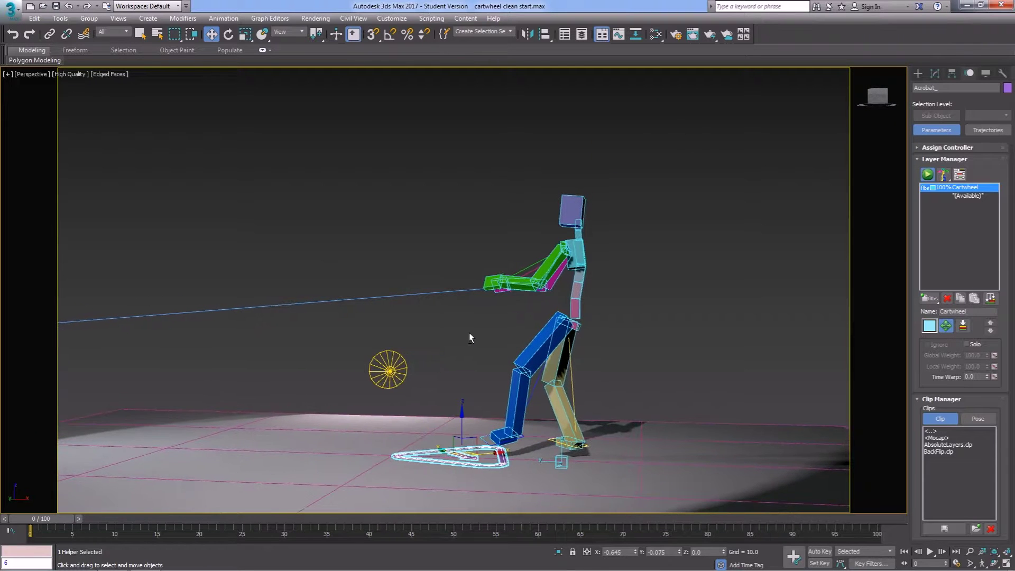
{"action": "left_click", "coordinate": [554, 463]}
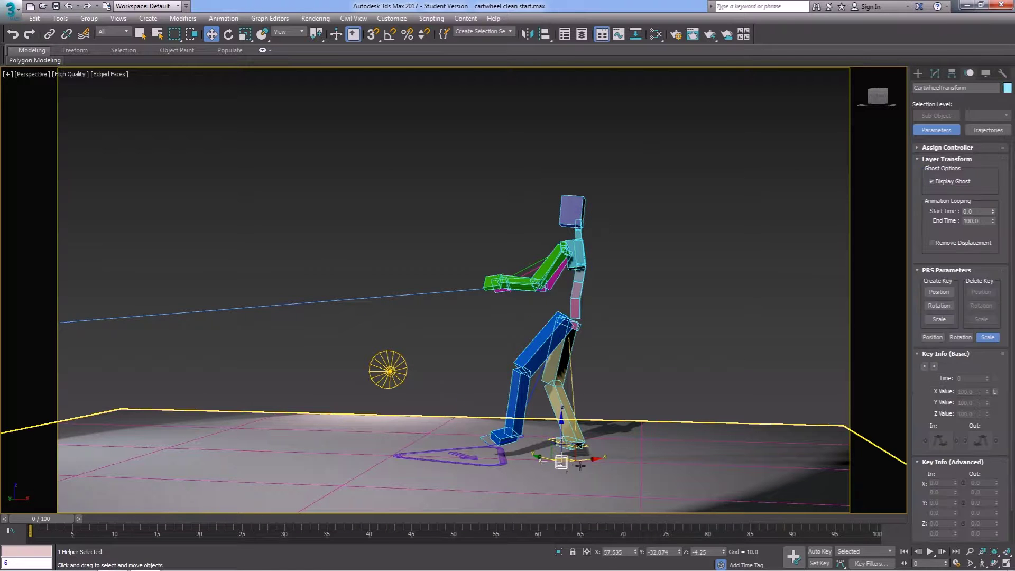
Step: Test-move the layer transform, undo, and reset its Z height to 0
{"action": "mouse_move", "coordinate": [581, 467]}
{"action": "left_mouse_down"}
{"action": "mouse_move", "coordinate": [655, 456]}
{"action": "mouse_move", "coordinate": [558, 468]}
{"action": "mouse_move", "coordinate": [610, 468]}
{"action": "mouse_move", "coordinate": [571, 467]}
{"action": "left_mouse_up"}
{"action": "left_click_drag", "start_coordinate": [556, 427], "coordinate": [557, 411]}
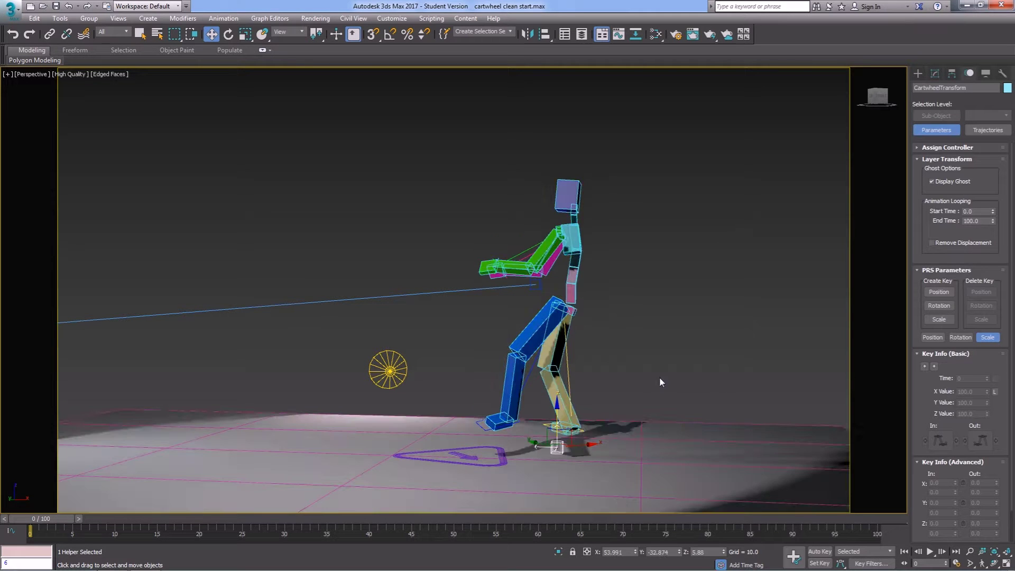
{"action": "key", "text": "ctrl+z"}
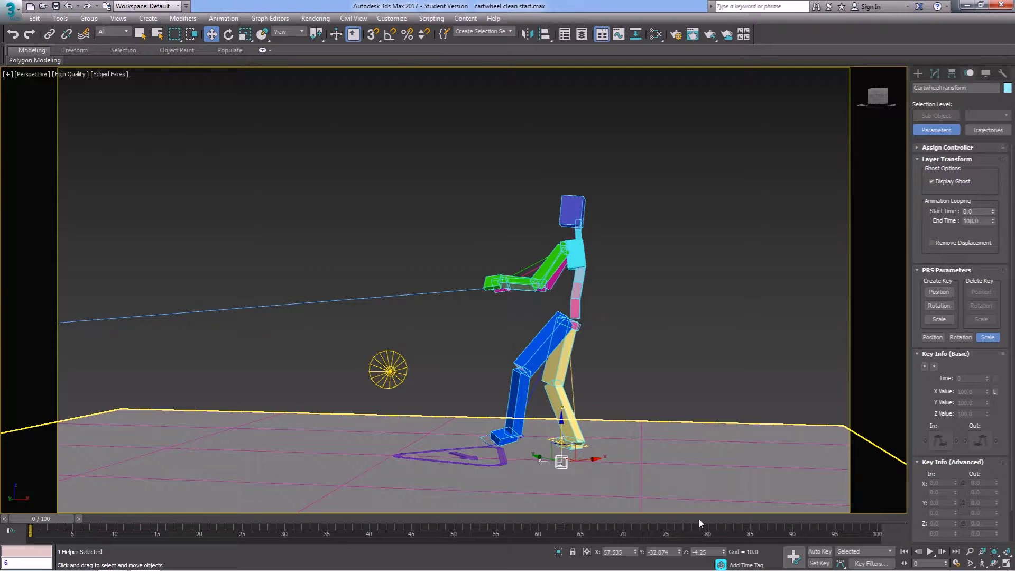
{"action": "right_click", "coordinate": [724, 554]}
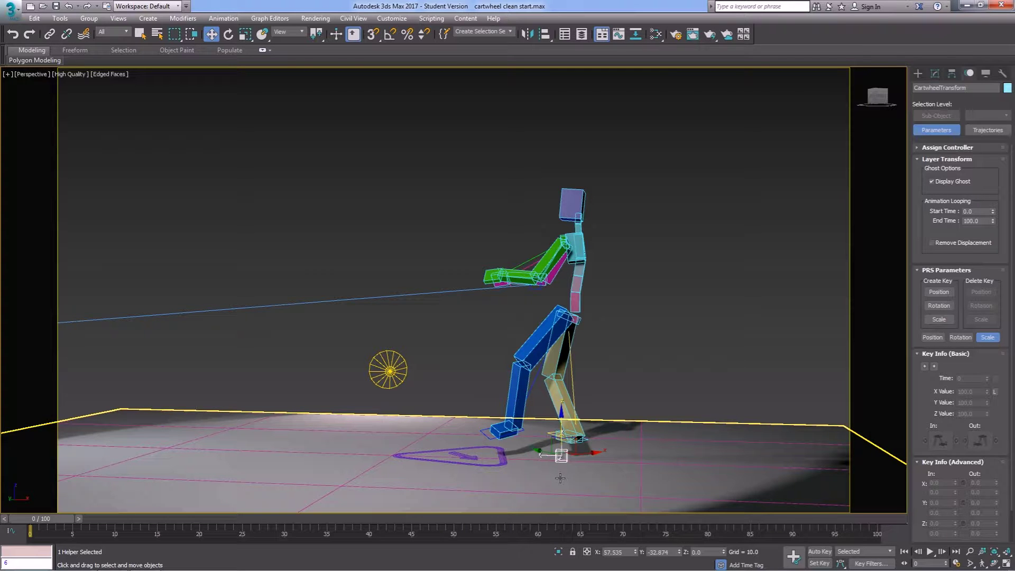
{"action": "left_click", "coordinate": [504, 463]}
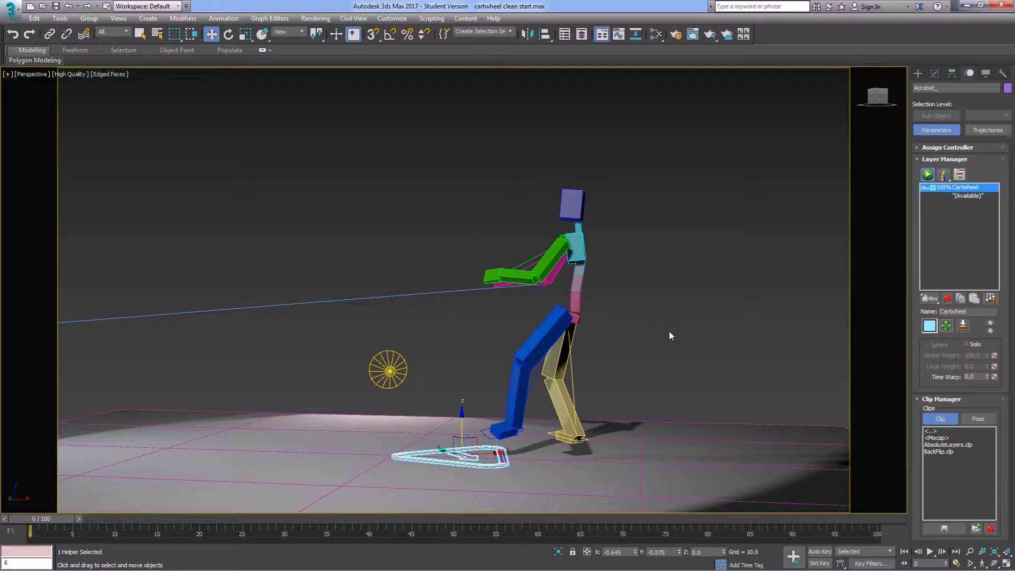
Step: Select all scene objects and set every key to Linear tangents in the Curve Editor
{"action": "key", "text": "c"}
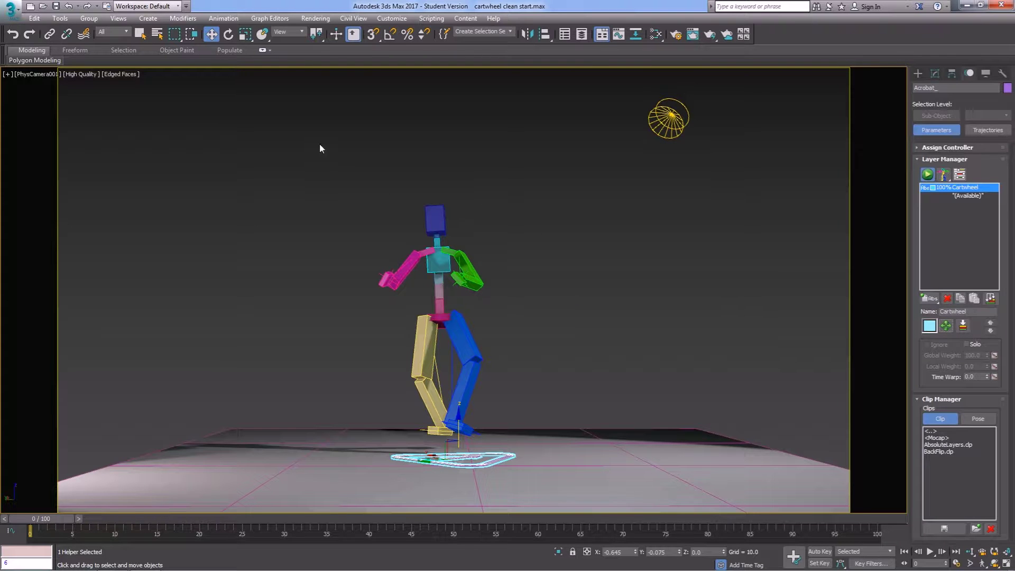
{"action": "left_click_drag", "start_coordinate": [488, 373], "coordinate": [580, 490]}
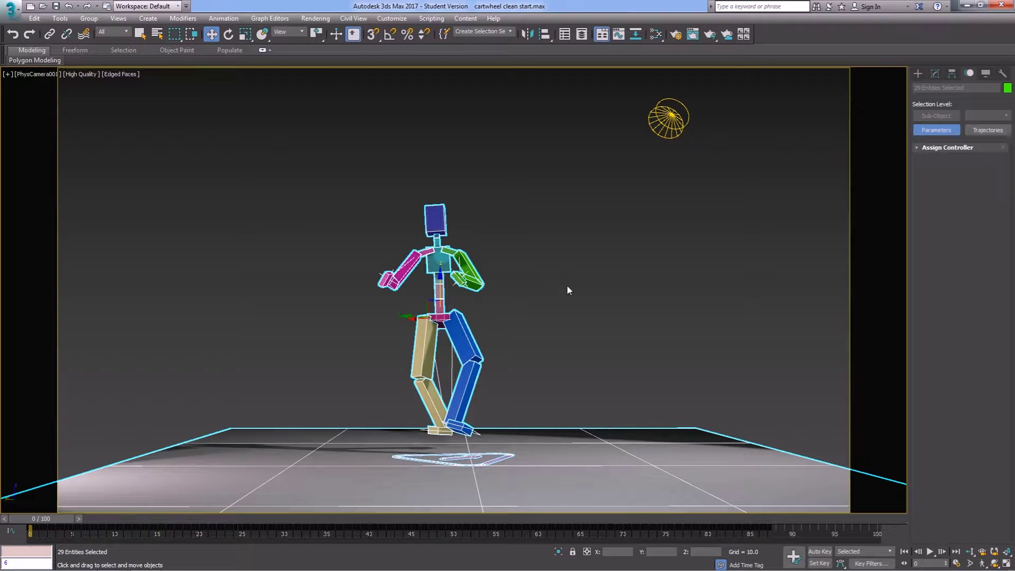
{"action": "right_click", "coordinate": [570, 267]}
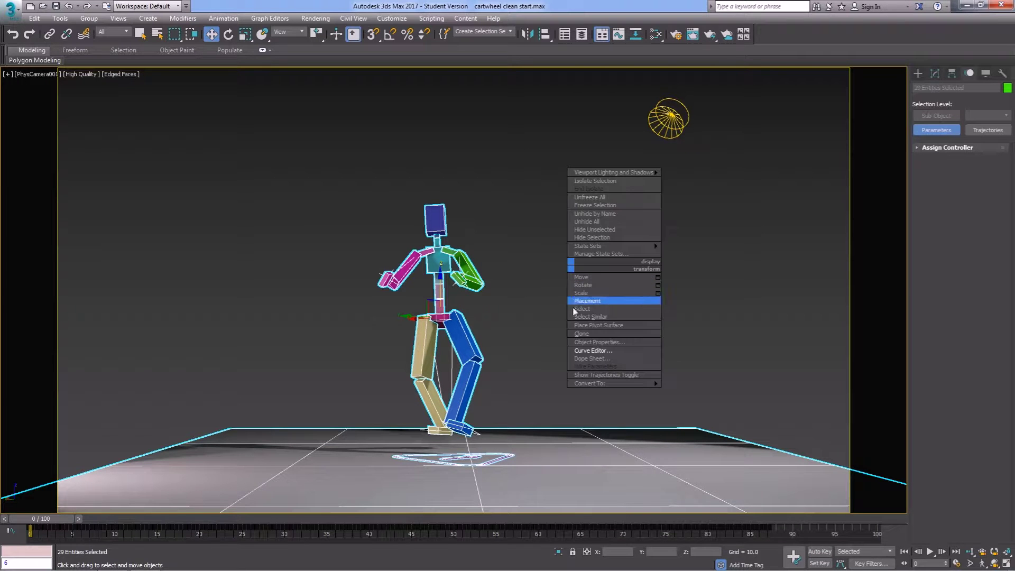
{"action": "left_click", "coordinate": [593, 351]}
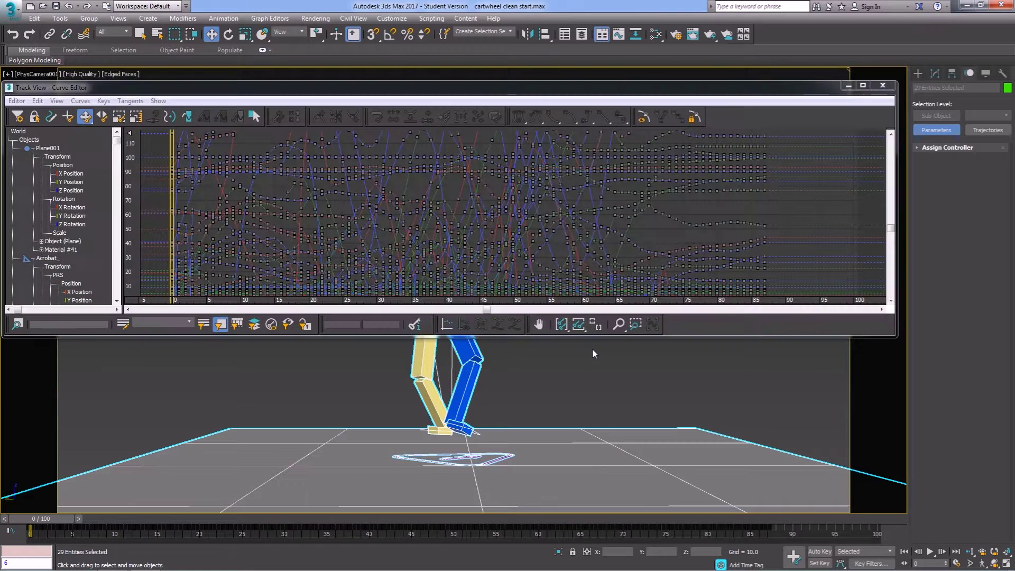
{"action": "left_click", "coordinate": [599, 324]}
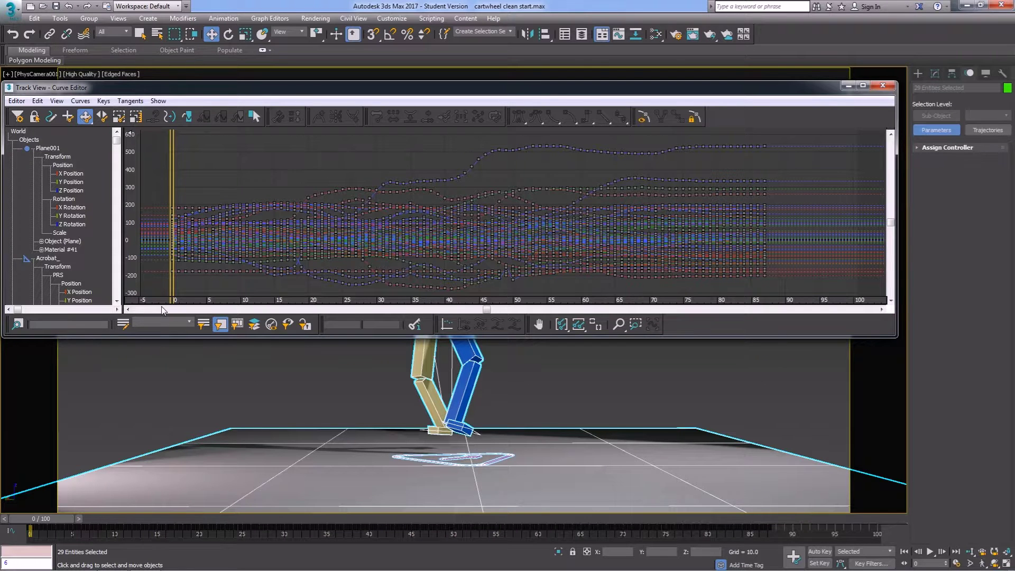
{"action": "key", "text": "ctrl+a"}
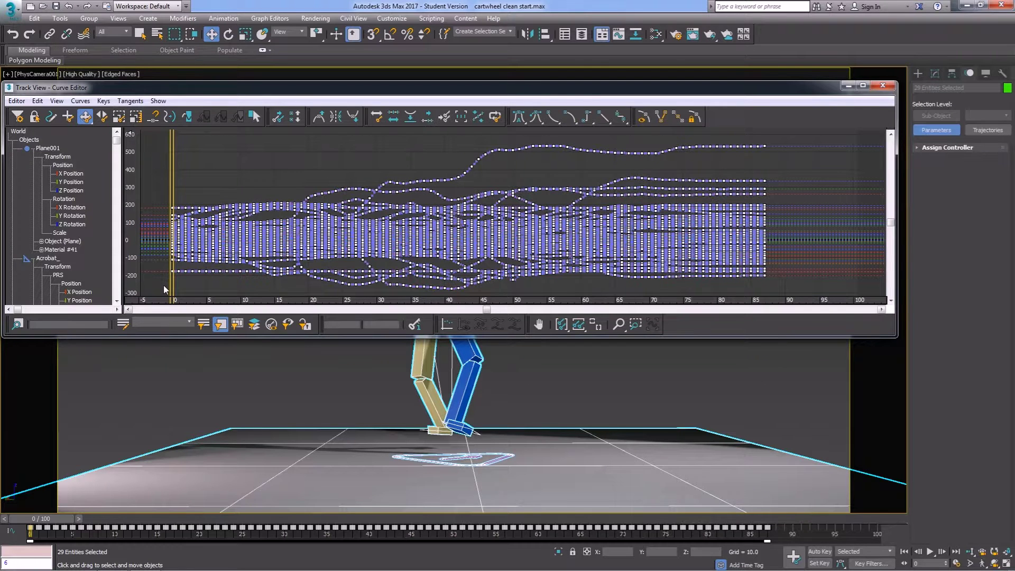
{"action": "left_click", "coordinate": [605, 118]}
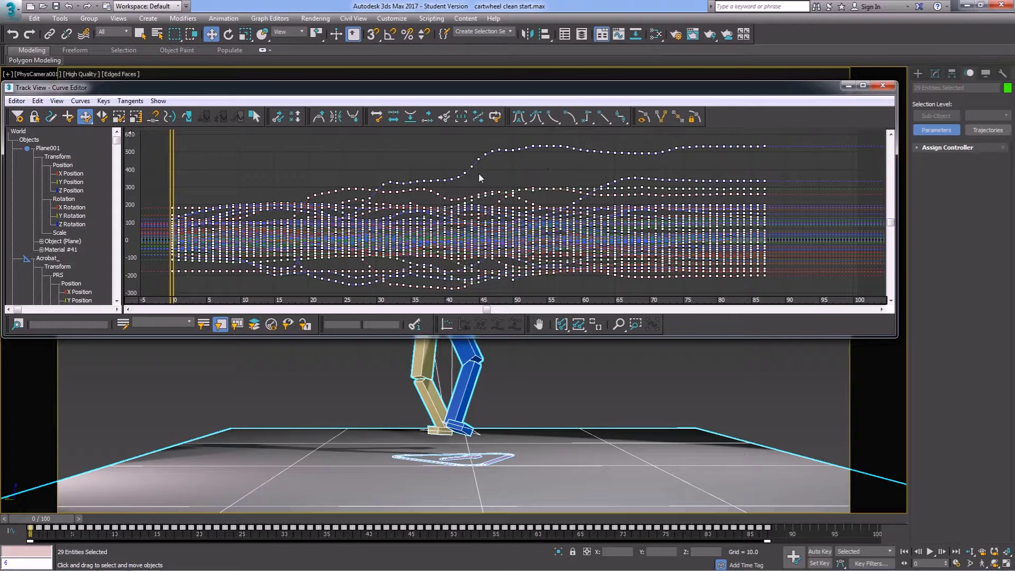
{"action": "left_click", "coordinate": [882, 85]}
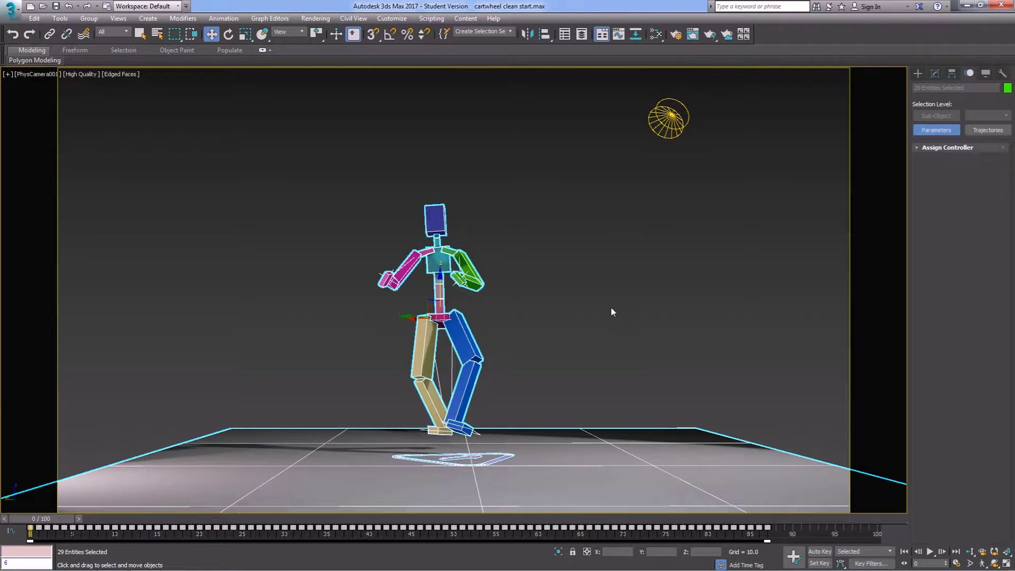
{"action": "left_click", "coordinate": [533, 398]}
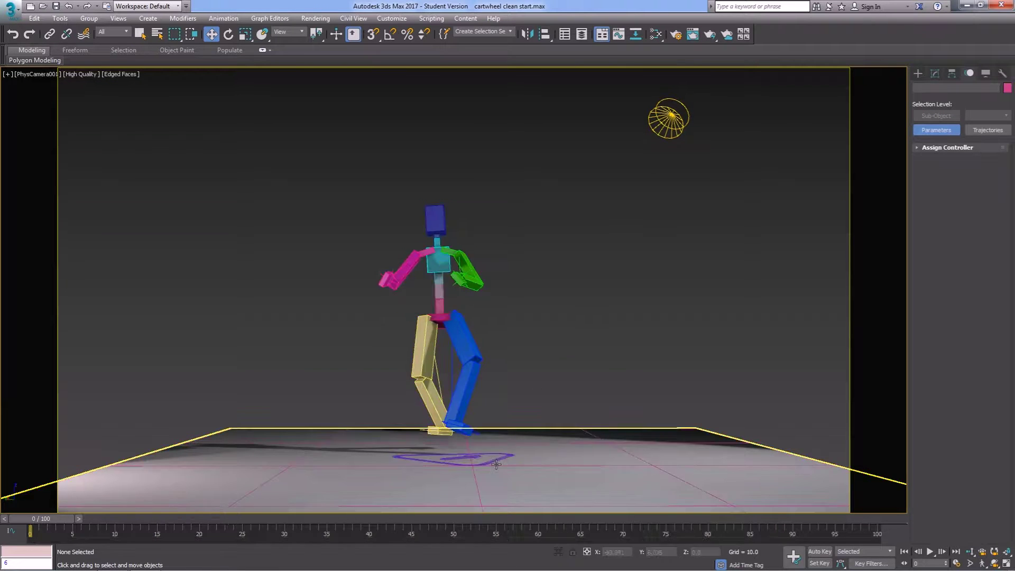
{"action": "left_click", "coordinate": [491, 459]}
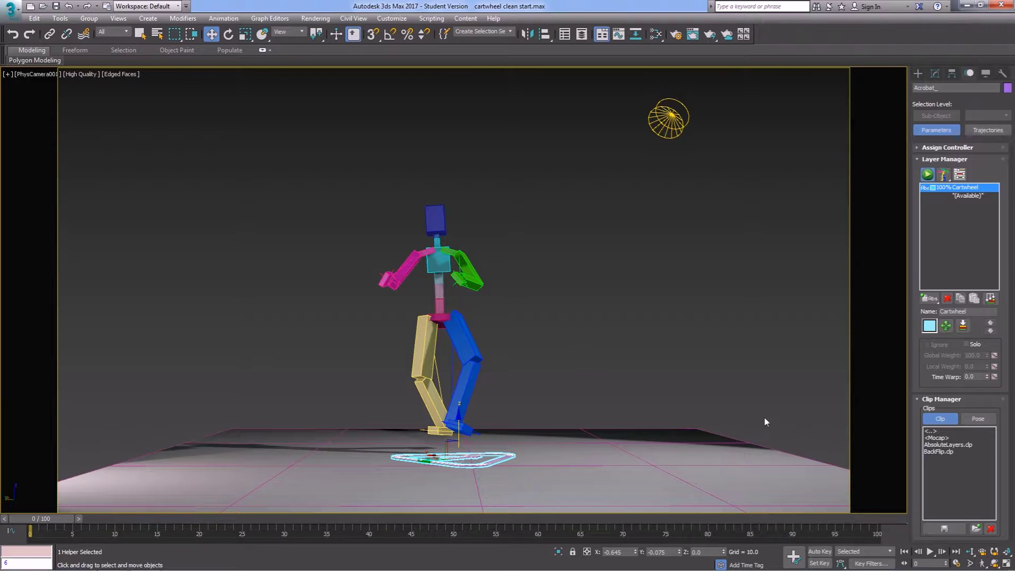
{"action": "left_click", "coordinate": [840, 564]}
{"action": "left_click_drag", "start_coordinate": [841, 566], "coordinate": [841, 497]}
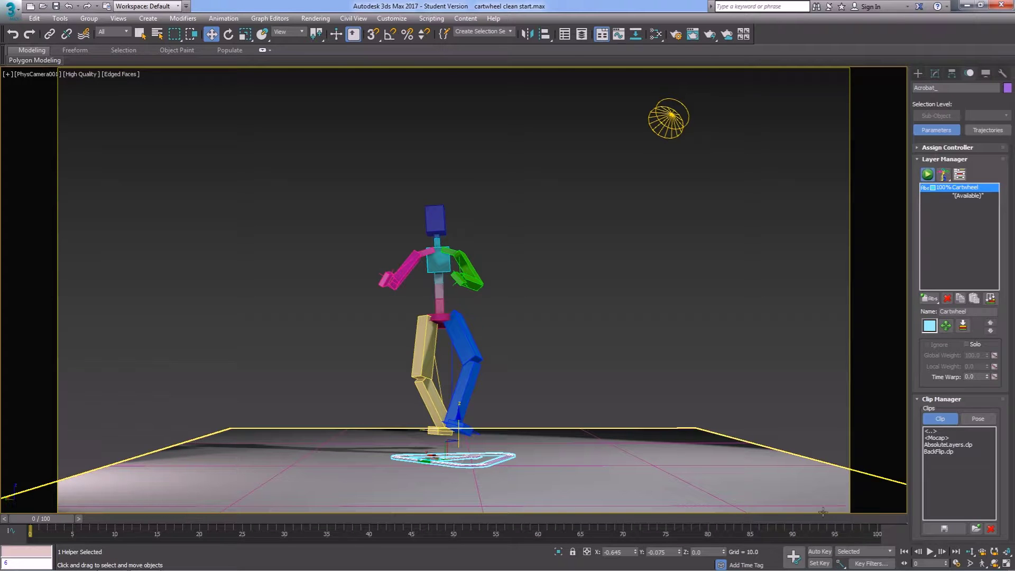
{"action": "left_click_drag", "start_coordinate": [844, 563], "coordinate": [843, 554]}
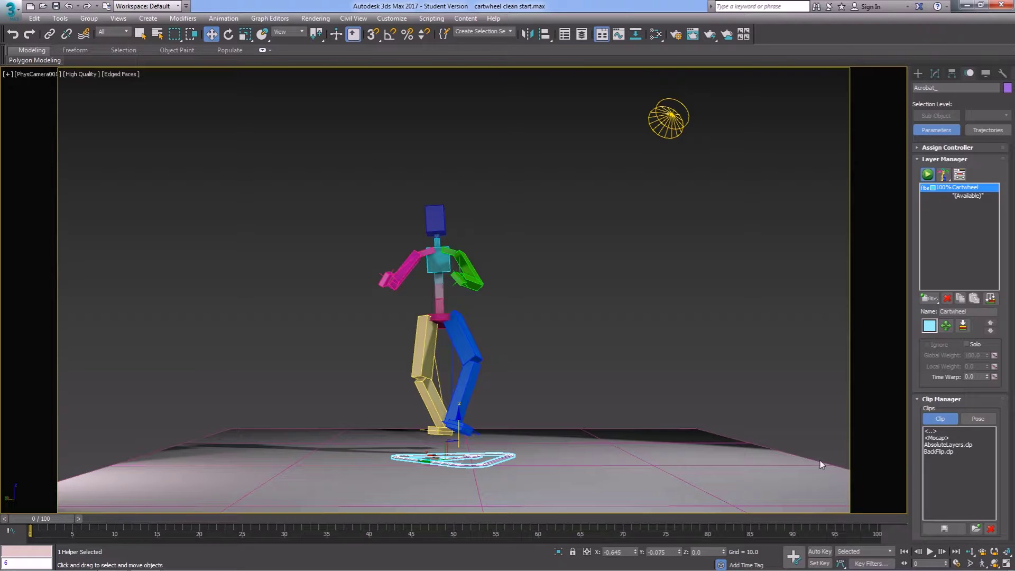
{"action": "left_click_drag", "start_coordinate": [841, 564], "coordinate": [845, 496]}
Step: Add a +W world adjustment layer and name it Global Height Adjust
{"action": "left_click", "coordinate": [931, 300]}
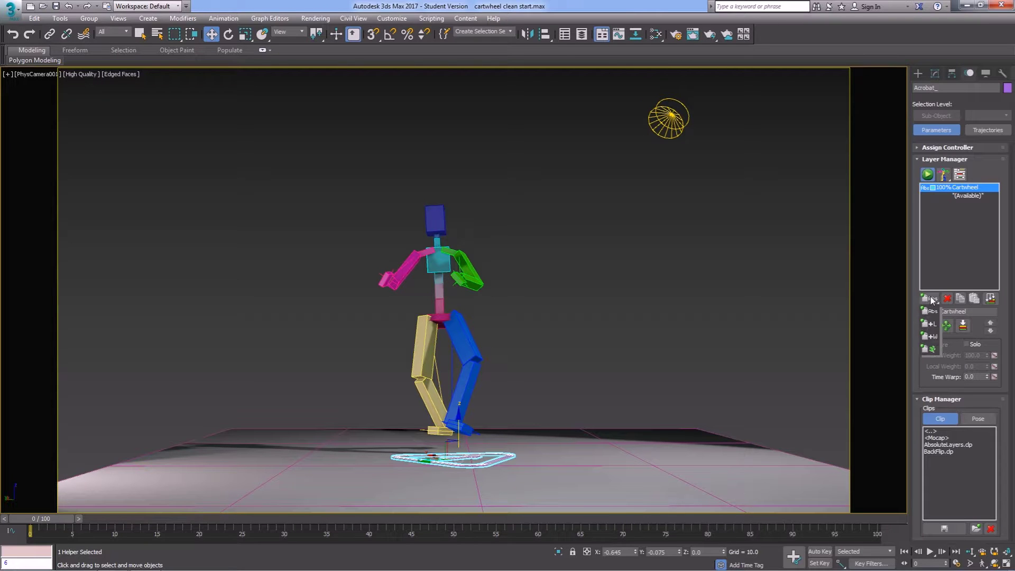
{"action": "left_click_drag", "start_coordinate": [932, 299], "coordinate": [935, 341]}
{"action": "left_click_drag", "start_coordinate": [935, 341], "coordinate": [1013, 311]}
{"action": "type", "text": "Global Height Adjust"}
{"action": "key", "text": "Return"}
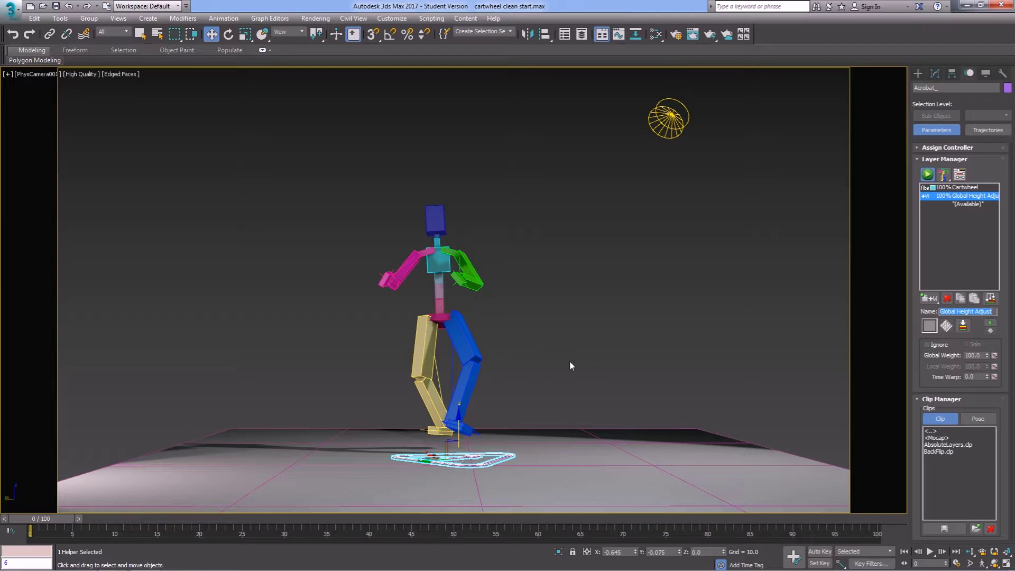
Step: Select the pelvis and leg bones and move them down about 10 units on Z
{"action": "left_click", "coordinate": [437, 317]}
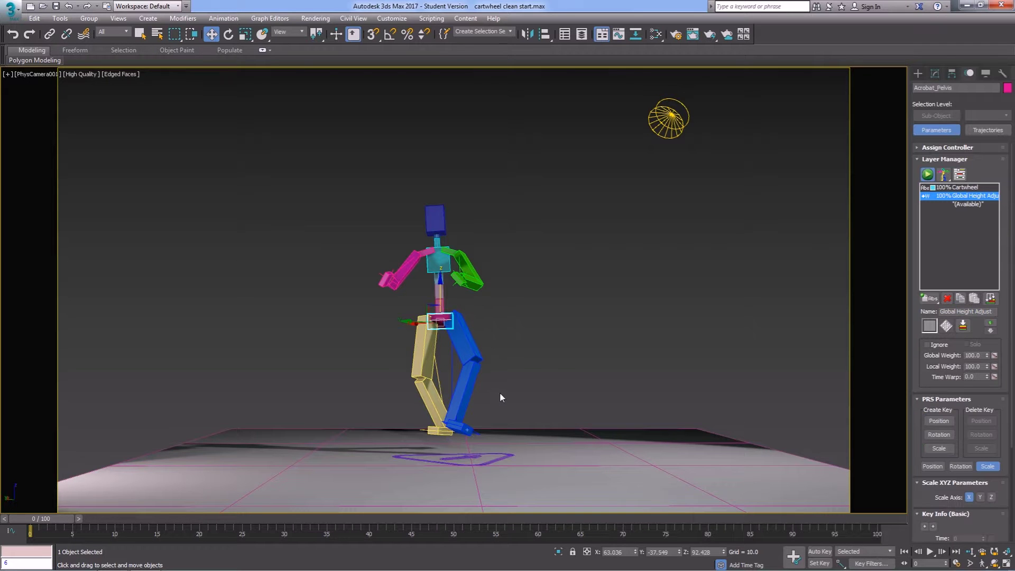
{"action": "left_click", "coordinate": [422, 431], "text": "ctrl"}
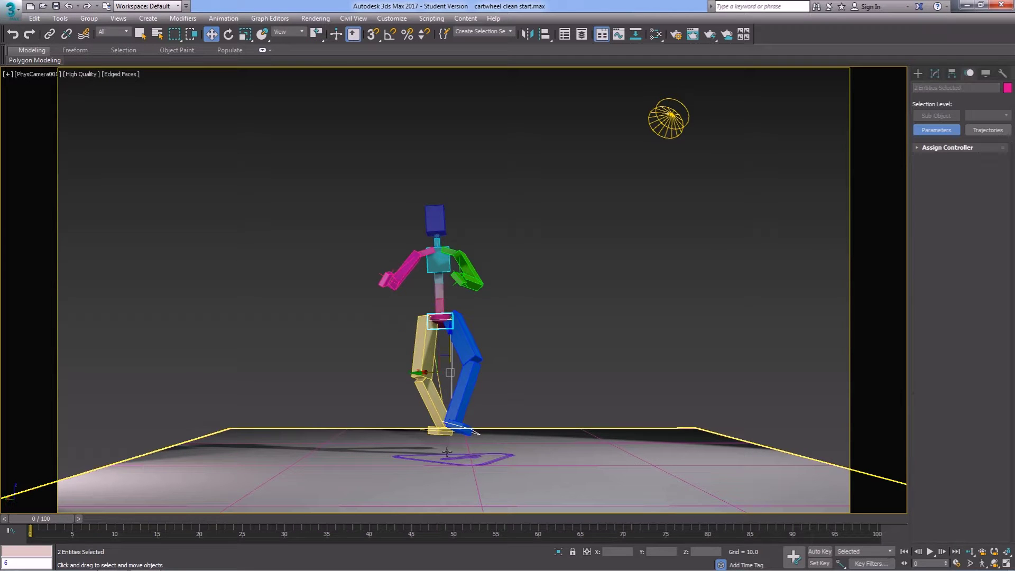
{"action": "left_click", "coordinate": [422, 431], "text": "ctrl"}
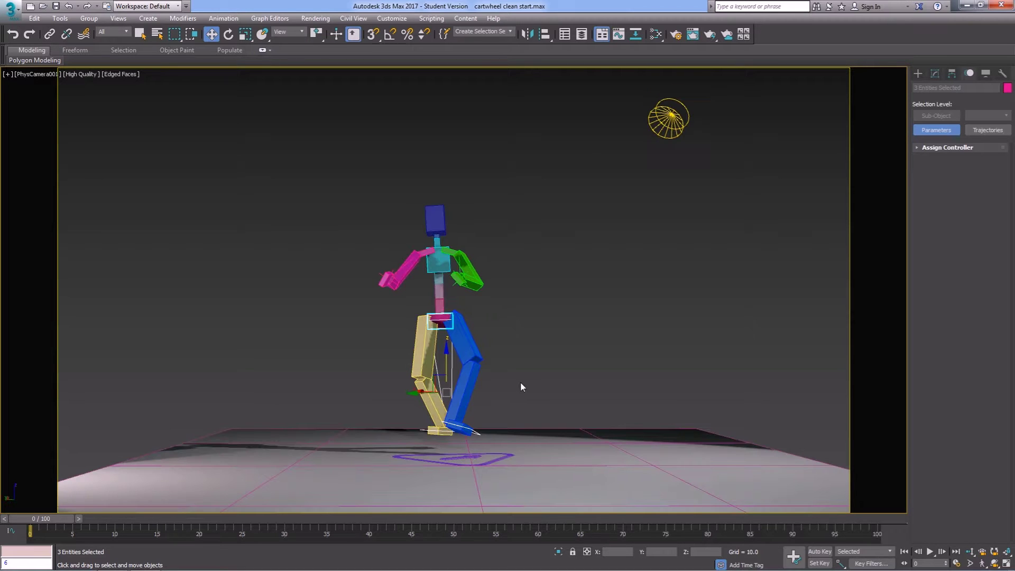
{"action": "key", "text": "p"}
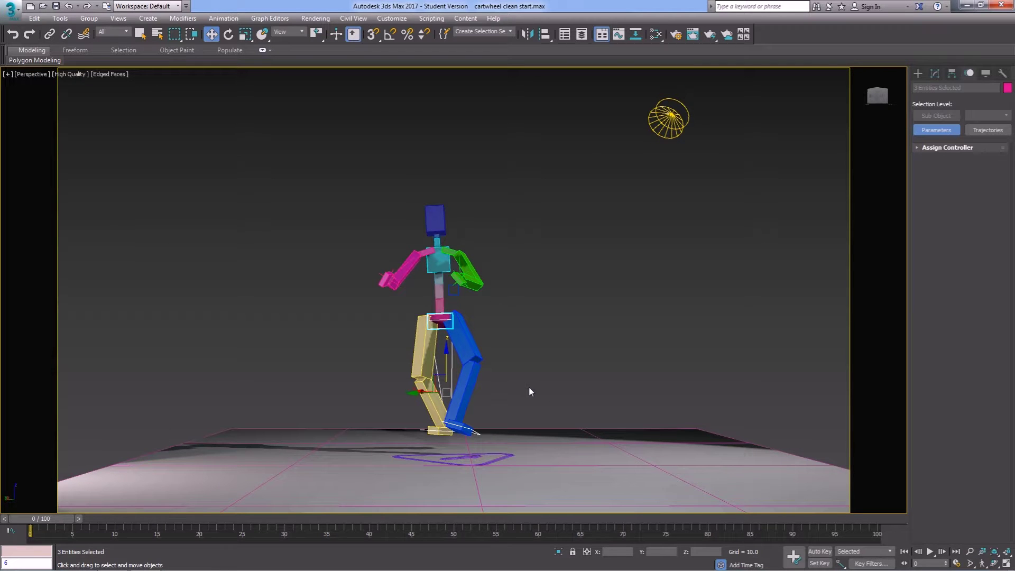
{"action": "key", "text": "z"}
{"action": "middle_click_drag", "start_coordinate": [524, 406], "coordinate": [510, 446], "text": "alt"}
{"action": "left_click", "coordinate": [319, 152], "text": "ctrl"}
{"action": "left_click", "coordinate": [254, 163], "text": "ctrl"}
{"action": "scroll", "coordinate": [286, 274], "scroll_direction": "down", "scroll_amount": 6}
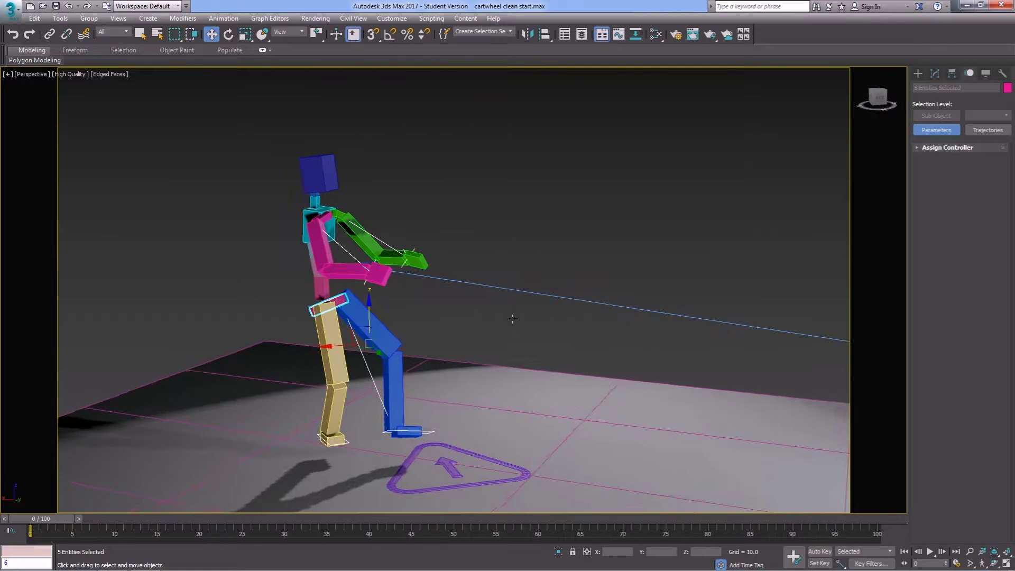
{"action": "mouse_move", "coordinate": [511, 318]}
{"action": "middle_mouse_down", "text": "alt"}
{"action": "mouse_move", "coordinate": [520, 319]}
{"action": "mouse_move", "coordinate": [495, 314]}
{"action": "mouse_move", "coordinate": [509, 317]}
{"action": "middle_mouse_up", "text": "alt"}
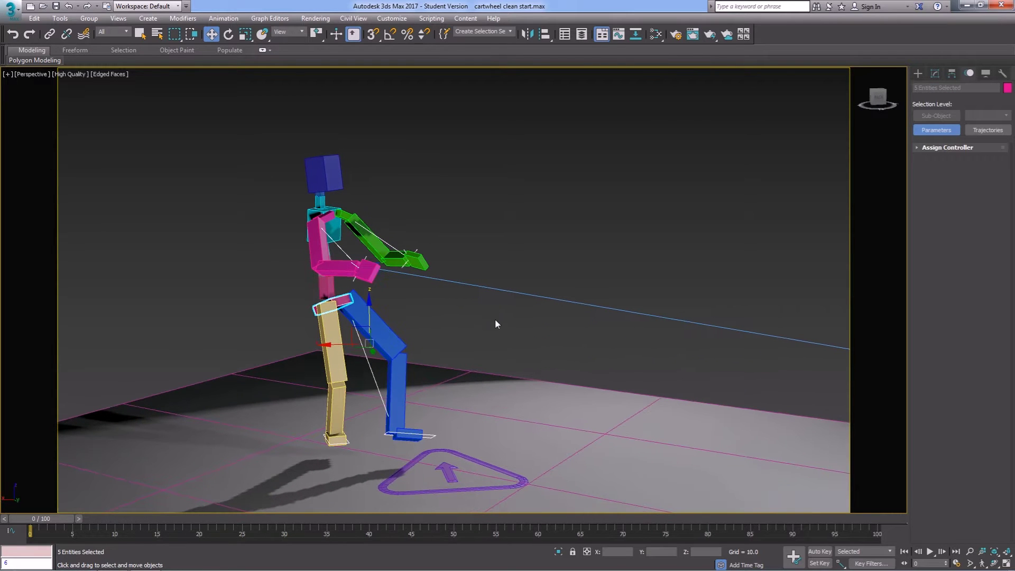
{"action": "left_click_drag", "start_coordinate": [369, 313], "coordinate": [379, 336]}
{"action": "middle_click_drag", "start_coordinate": [379, 336], "coordinate": [358, 445], "text": "alt"}
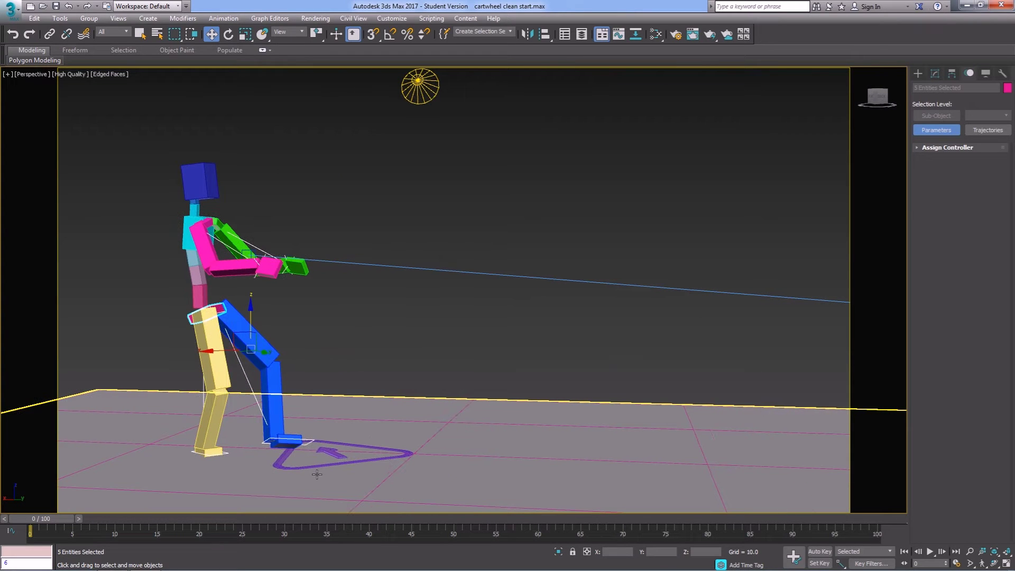
Step: Scrub the cartwheel through frames 55–61 and back, then switch to the Move tool
{"action": "mouse_move", "coordinate": [56, 516]}
{"action": "left_mouse_down"}
{"action": "mouse_move", "coordinate": [225, 535]}
{"action": "mouse_move", "coordinate": [369, 569]}
{"action": "mouse_move", "coordinate": [462, 570]}
{"action": "left_mouse_up"}
{"action": "left_click_drag", "start_coordinate": [437, 532], "coordinate": [496, 531]}
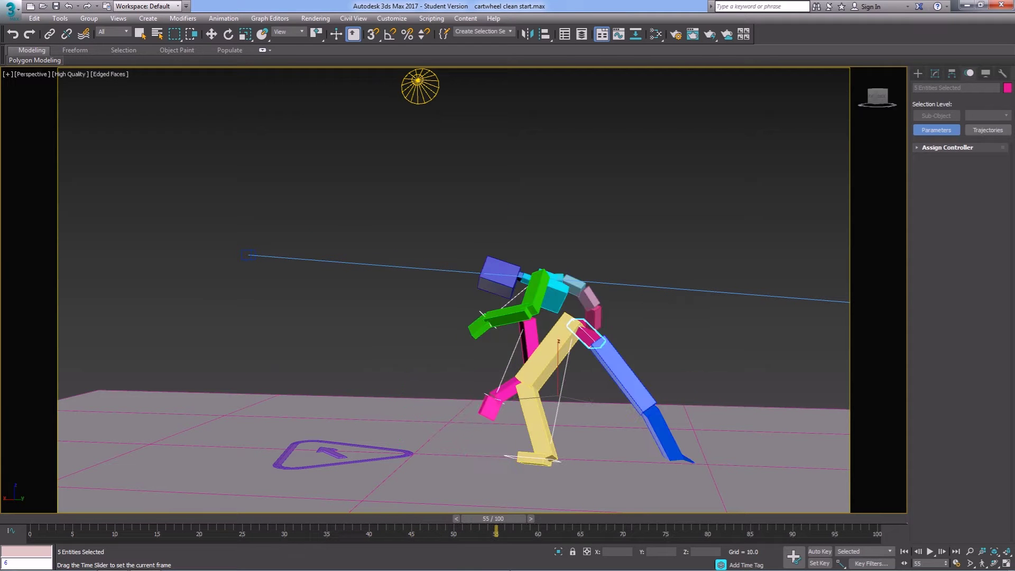
{"action": "left_click_drag", "start_coordinate": [516, 569], "coordinate": [728, 570]}
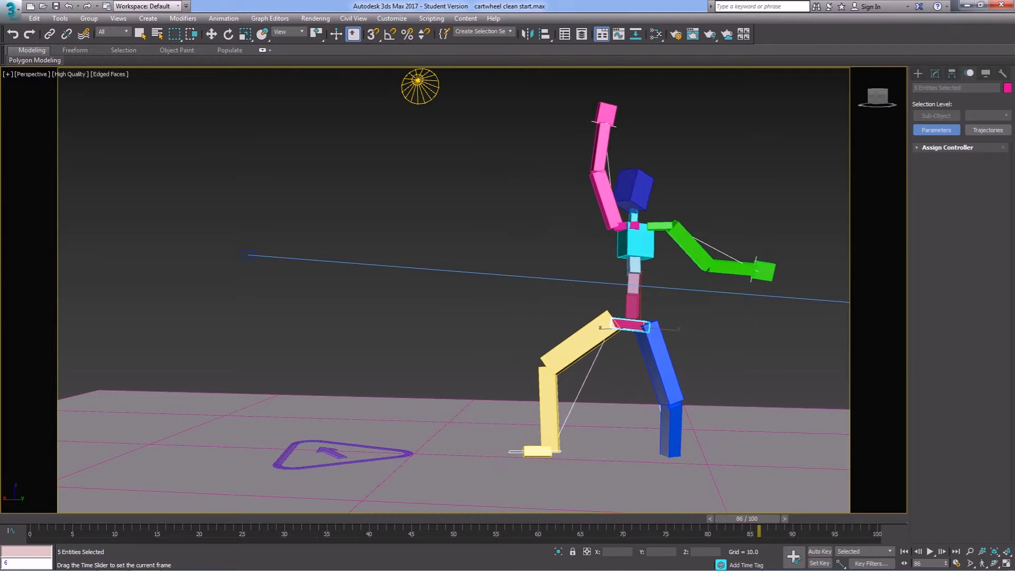
{"action": "left_click_drag", "start_coordinate": [751, 529], "coordinate": [59, 557]}
{"action": "key", "text": "w"}
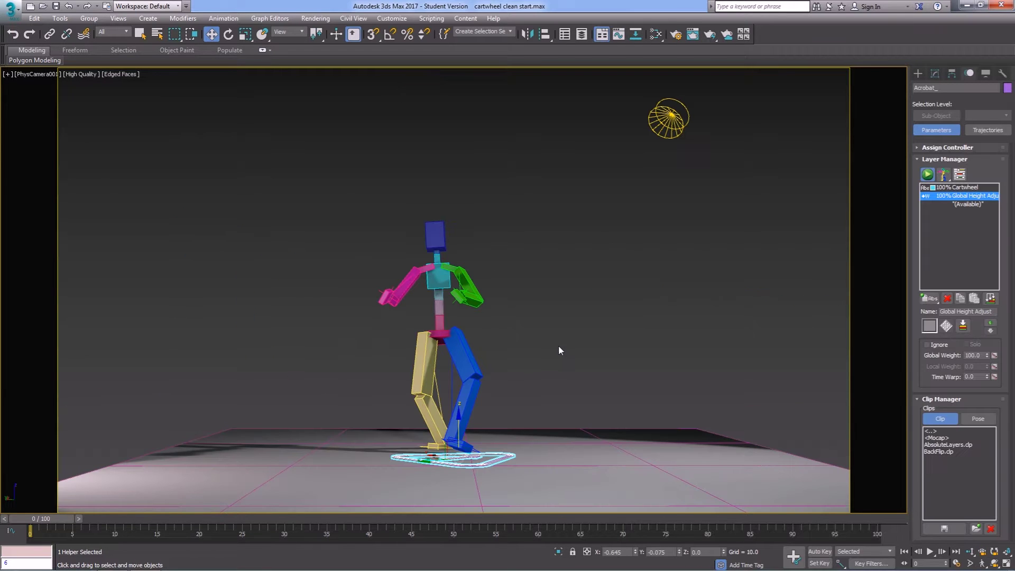
Step: Select the acrobat's left collarbone, frame it in perspective, and show the Add Layer type choices
{"action": "key", "text": "q"}
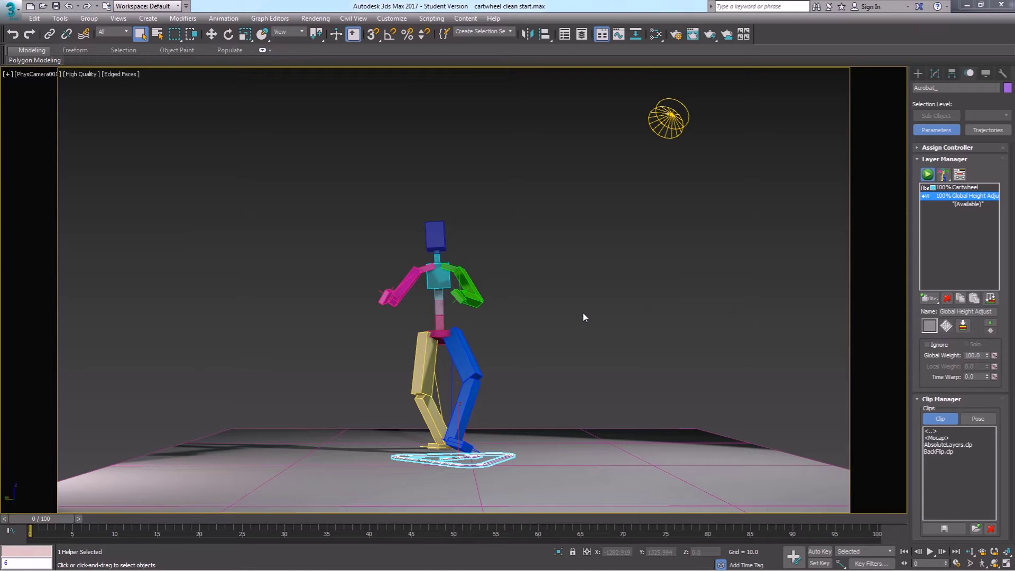
{"action": "left_click", "coordinate": [447, 268]}
{"action": "key", "text": "p"}
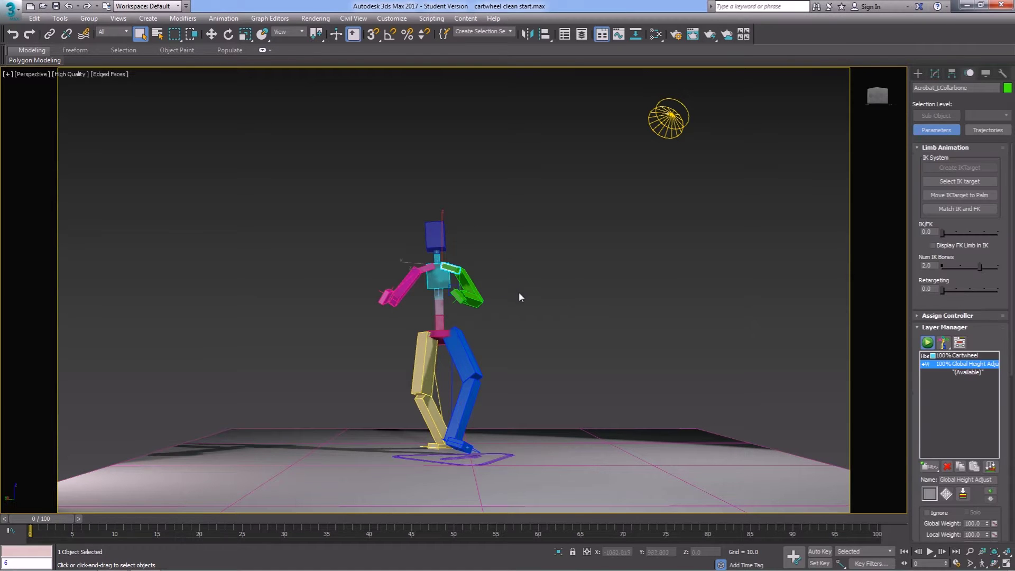
{"action": "key", "text": "z"}
{"action": "middle_click_drag", "start_coordinate": [524, 297], "coordinate": [498, 351], "text": "alt"}
{"action": "scroll", "coordinate": [422, 323], "scroll_direction": "down", "scroll_amount": 8}
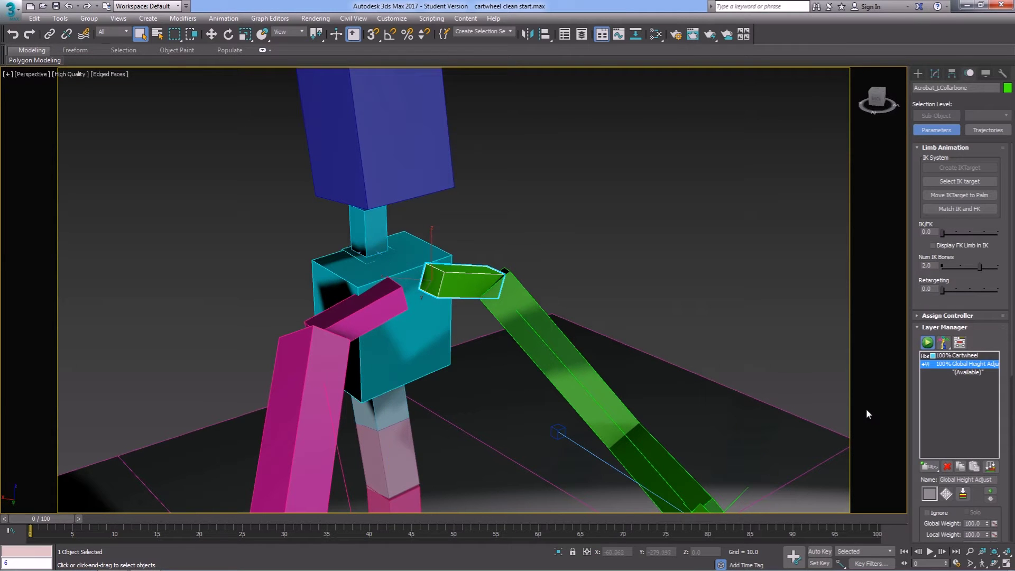
{"action": "left_click_drag", "start_coordinate": [930, 467], "coordinate": [934, 494]}
Step: Name the new adjustment layer 'Shoulder Adjust'
{"action": "left_click", "coordinate": [956, 479]}
{"action": "type", "text": "Shoulder"}
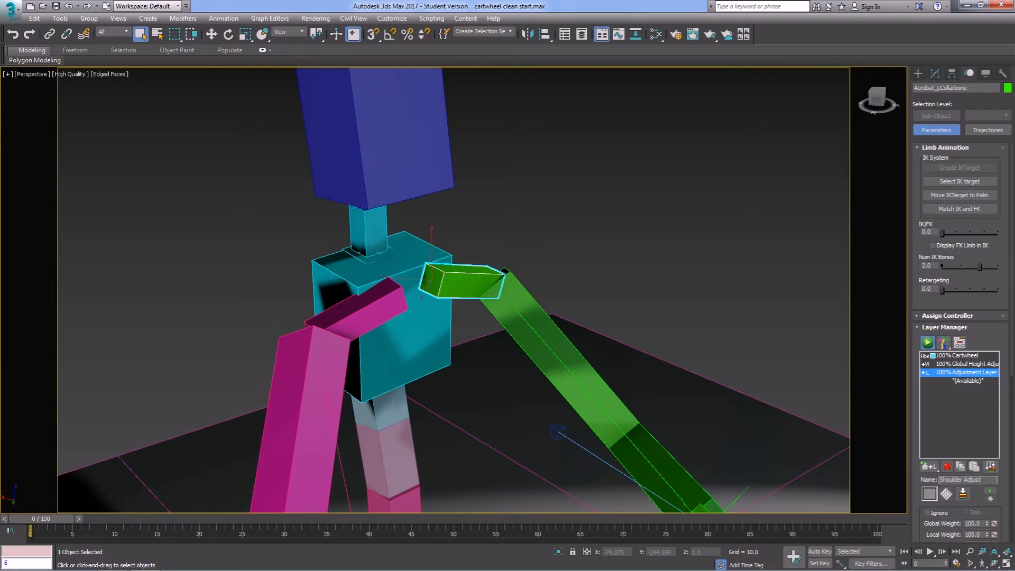
{"action": "key", "text": "Return"}
Step: In Local coordinates, rotate the left collarbone about 12° around Z and the right collarbone nearly horizontal
{"action": "left_click", "coordinate": [229, 34]}
{"action": "left_click", "coordinate": [290, 32]}
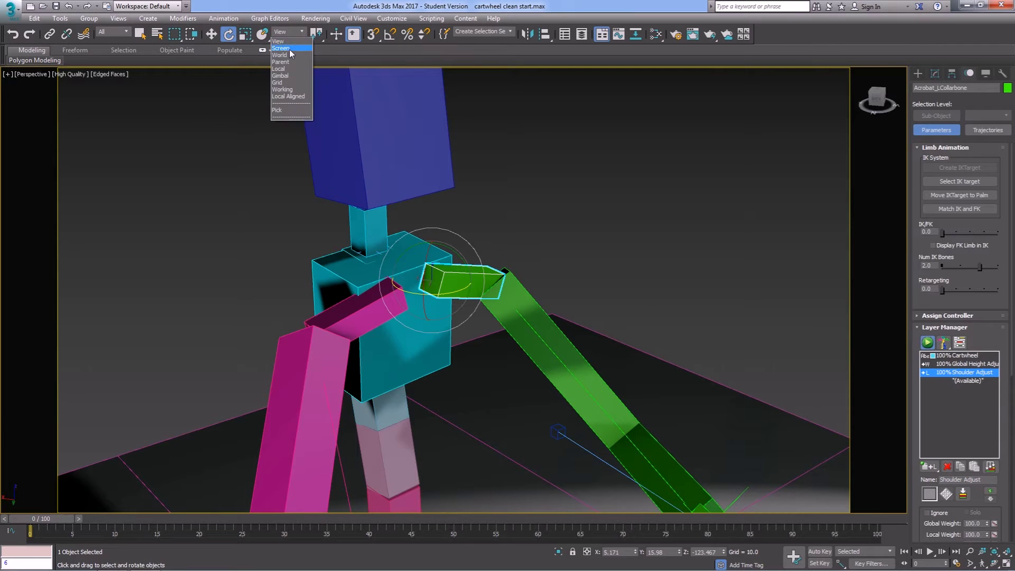
{"action": "left_click", "coordinate": [282, 69]}
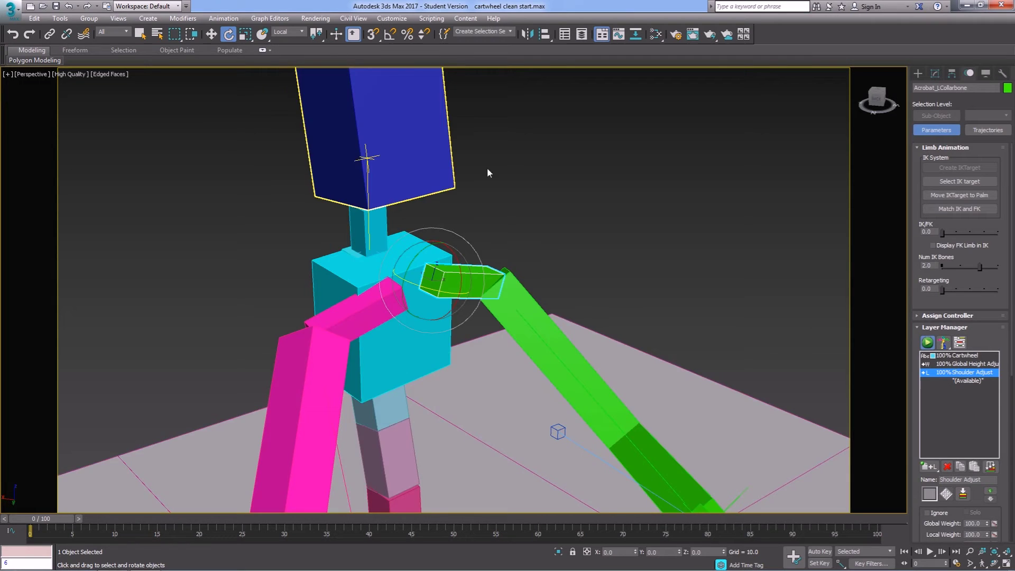
{"action": "left_click_drag", "start_coordinate": [418, 253], "coordinate": [403, 265]}
{"action": "right_click", "coordinate": [403, 264]}
{"action": "left_click_drag", "start_coordinate": [431, 298], "coordinate": [444, 297]}
{"action": "left_click", "coordinate": [366, 313]}
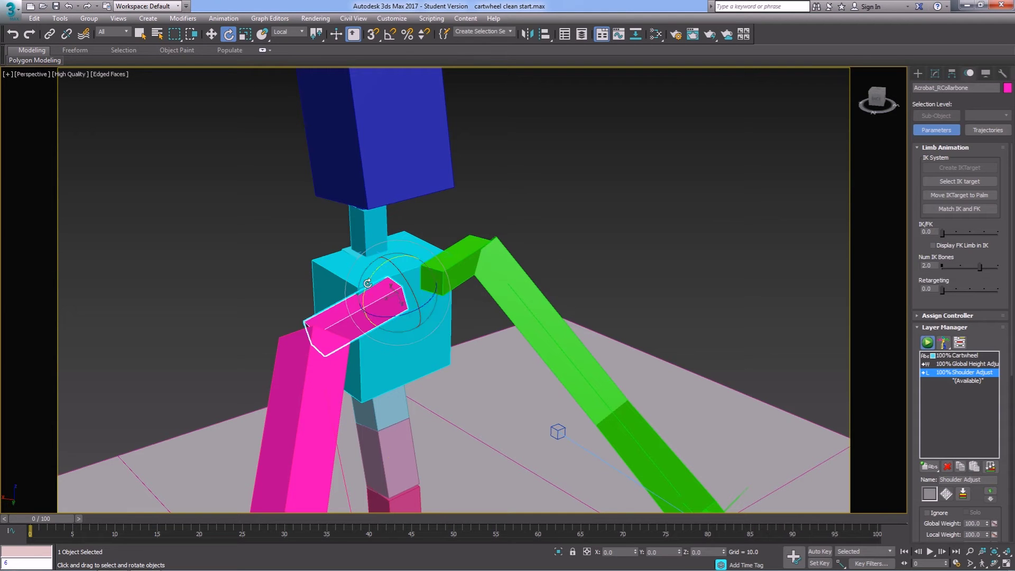
{"action": "left_click_drag", "start_coordinate": [368, 283], "coordinate": [375, 309]}
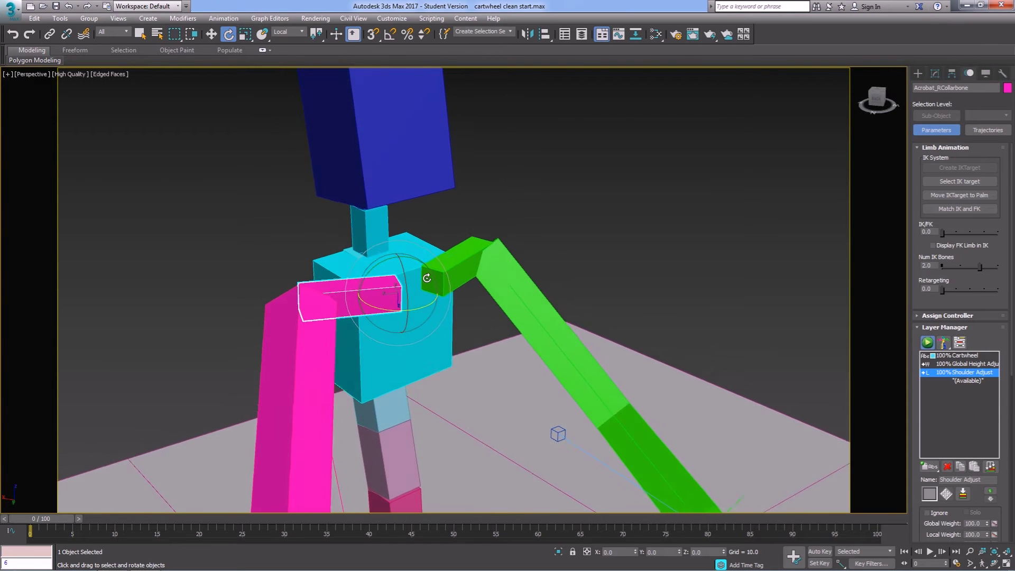
{"action": "middle_click_drag", "start_coordinate": [426, 278], "coordinate": [430, 277], "text": "alt"}
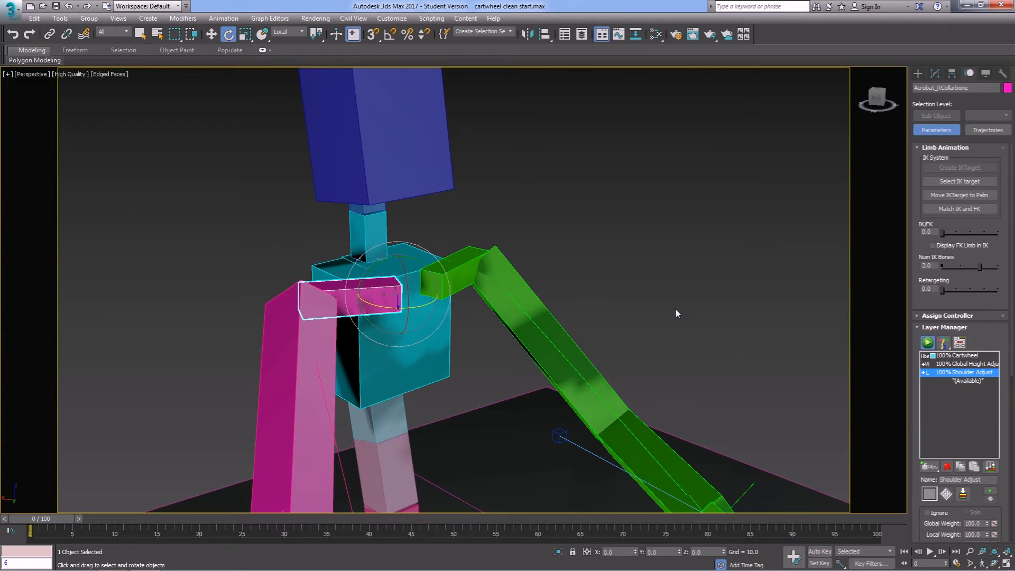
{"action": "middle_click_drag", "start_coordinate": [642, 356], "coordinate": [589, 241], "text": "alt"}
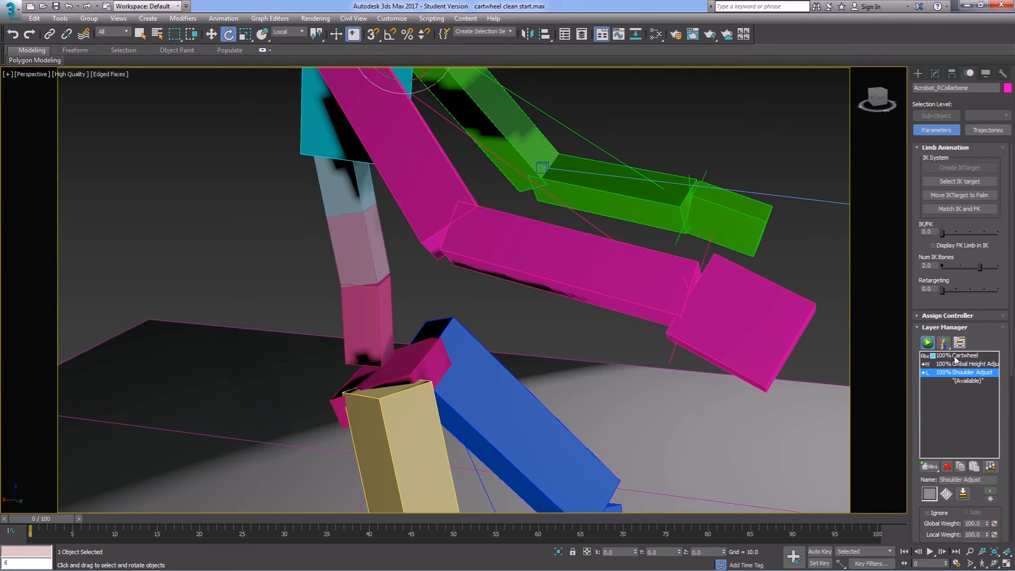
Step: With the Cartwheel layer active, open the pelvis's curves in the Curve Editor, fitted and deselected
{"action": "left_click", "coordinate": [952, 356]}
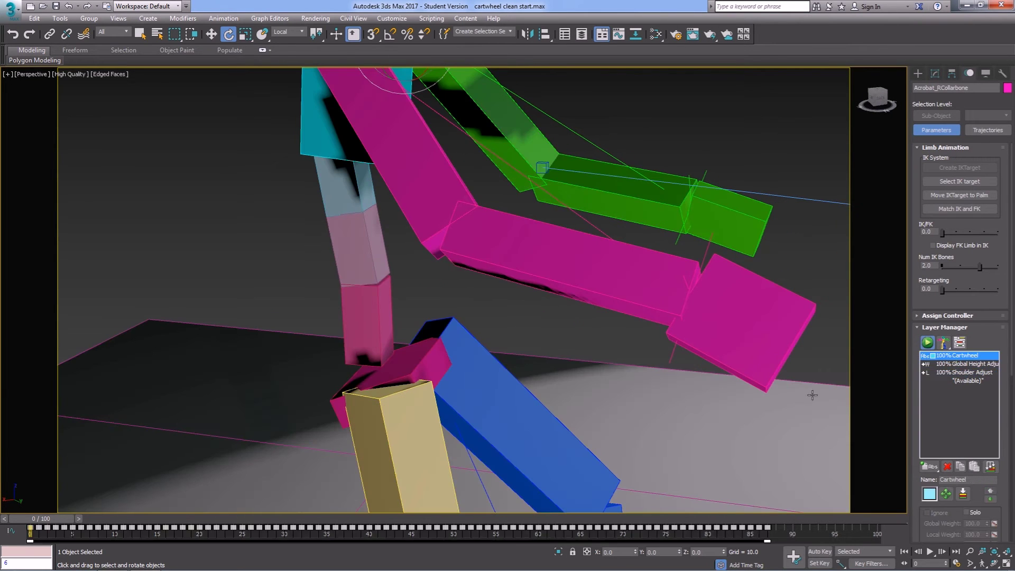
{"action": "left_click", "coordinate": [428, 366]}
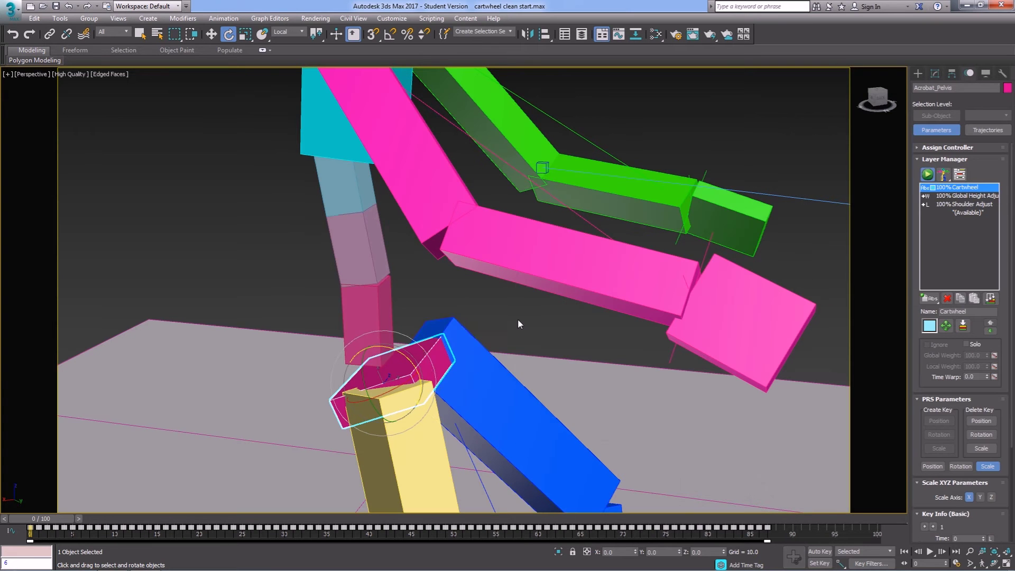
{"action": "right_click", "coordinate": [517, 320]}
{"action": "left_click", "coordinate": [551, 403]}
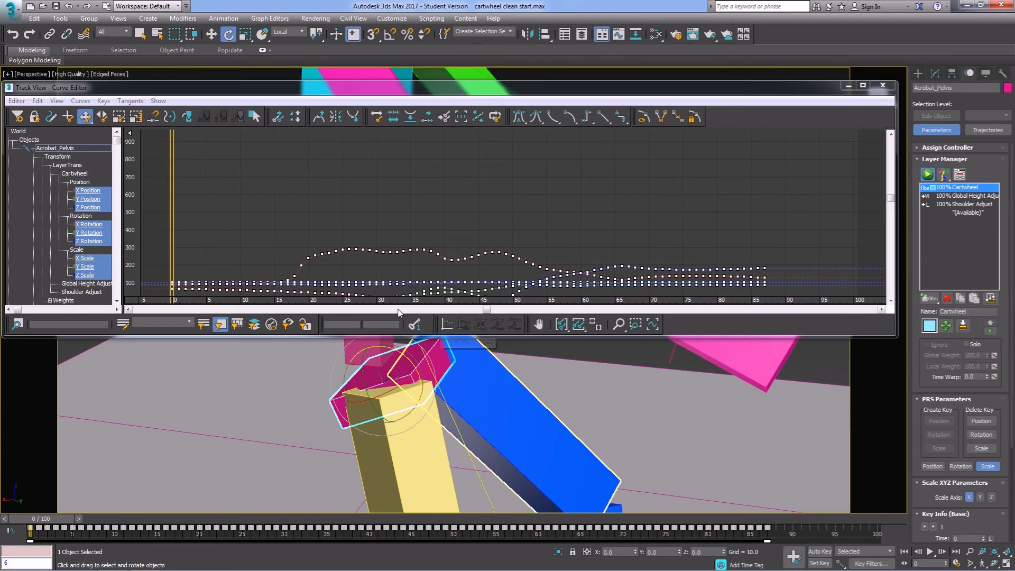
{"action": "left_click", "coordinate": [579, 325]}
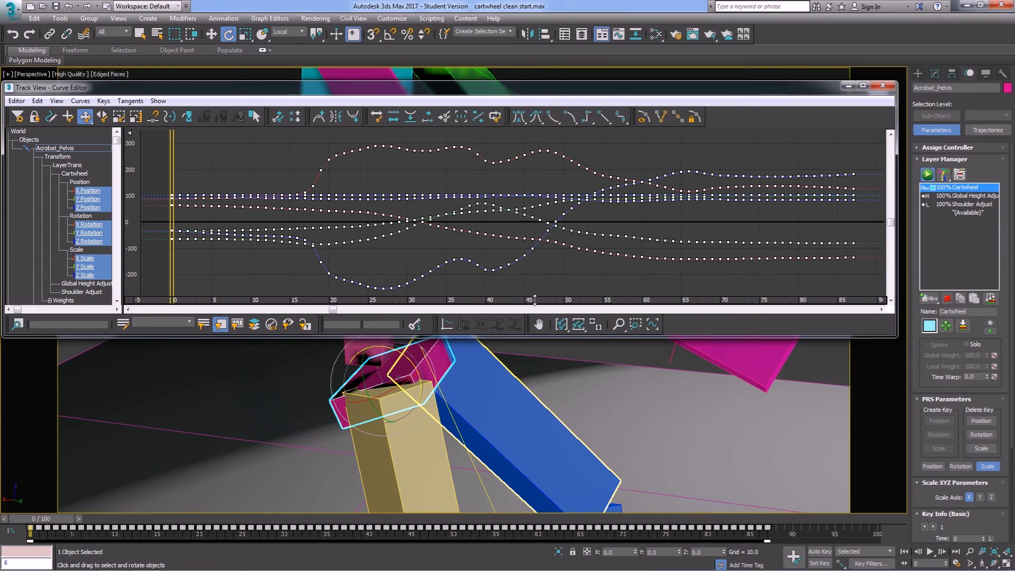
{"action": "left_click", "coordinate": [223, 277]}
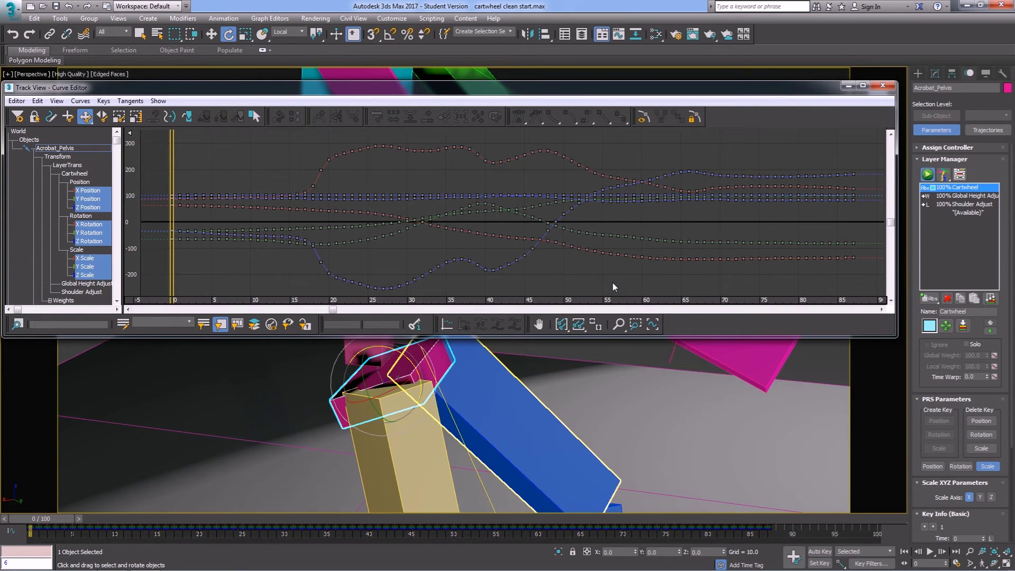
Step: Inspect the Global Height Adjust X, Y and Z Position curves, Z running flat near -12
{"action": "left_click", "coordinate": [992, 195]}
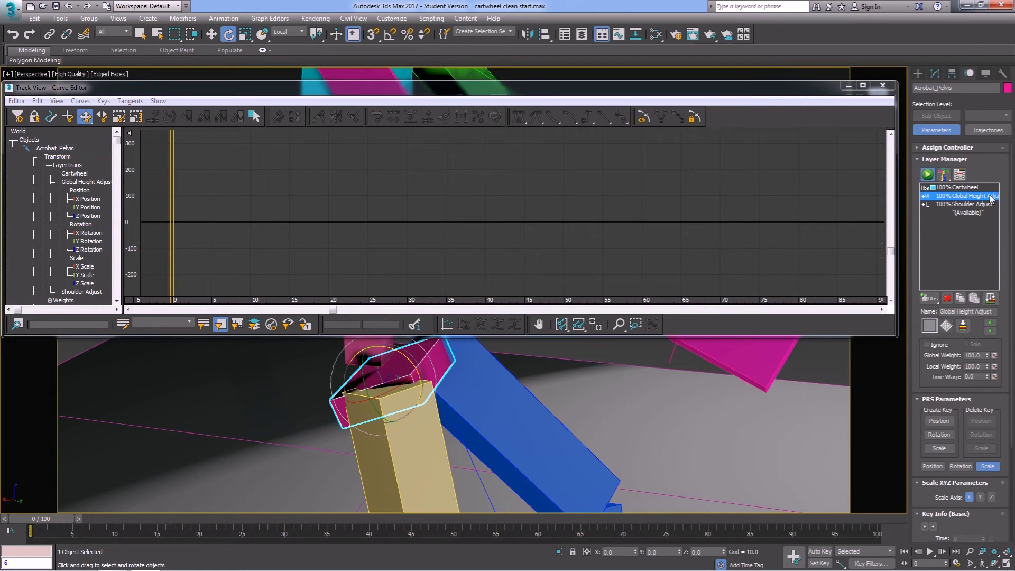
{"action": "left_click", "coordinate": [91, 200]}
{"action": "left_click", "coordinate": [95, 216], "text": "shift"}
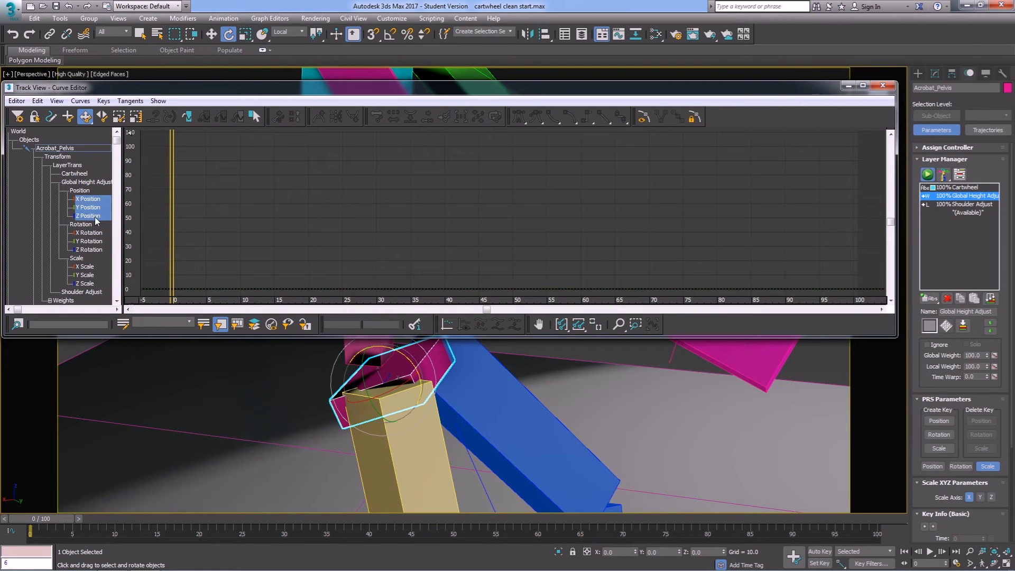
{"action": "left_click", "coordinate": [596, 324]}
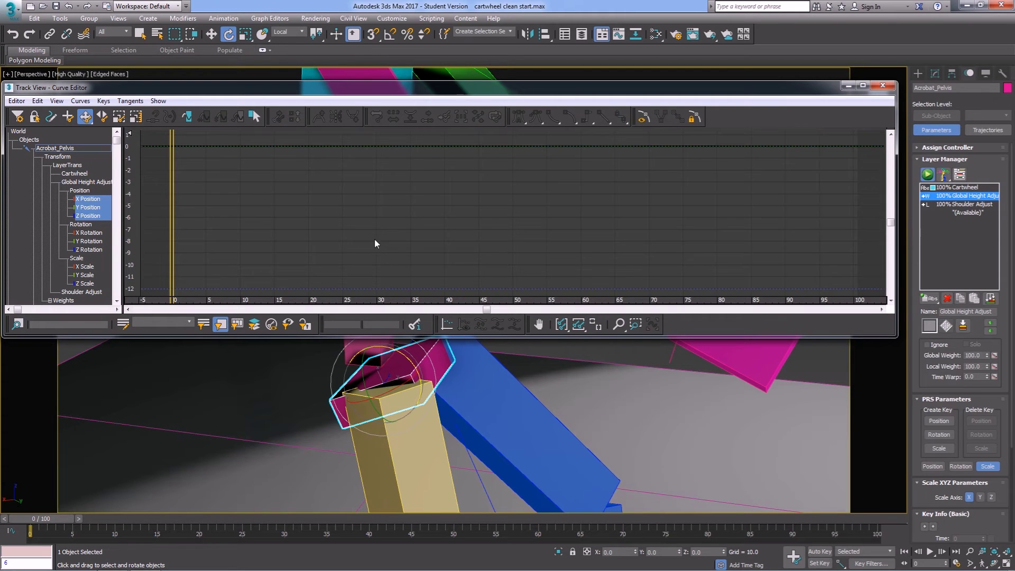
{"action": "left_click", "coordinate": [97, 200]}
{"action": "left_click", "coordinate": [89, 208]}
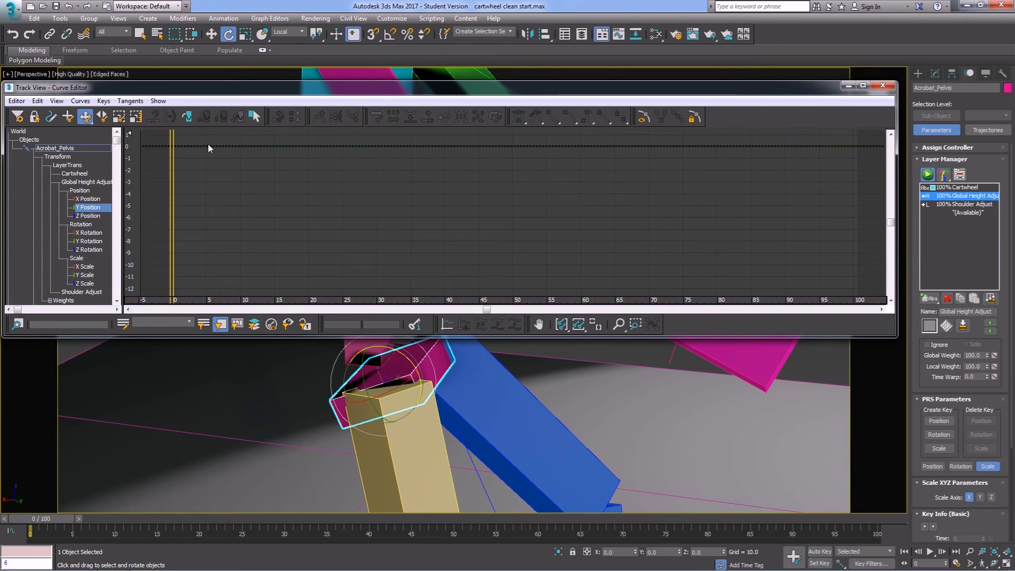
{"action": "left_click", "coordinate": [98, 217]}
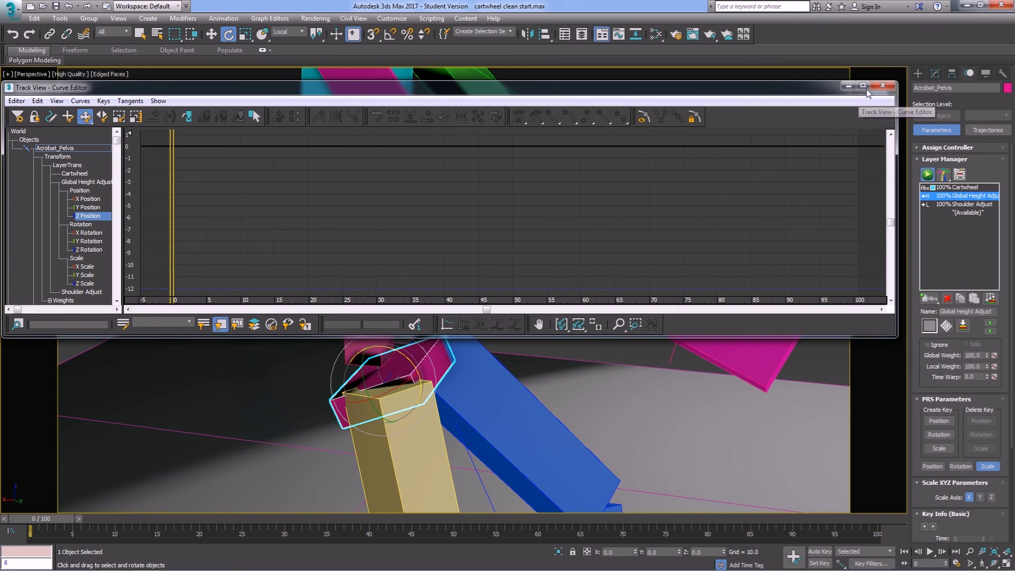
Step: Close the Track View - Curve Editor window to return to the perspective viewport
{"action": "left_click", "coordinate": [883, 86]}
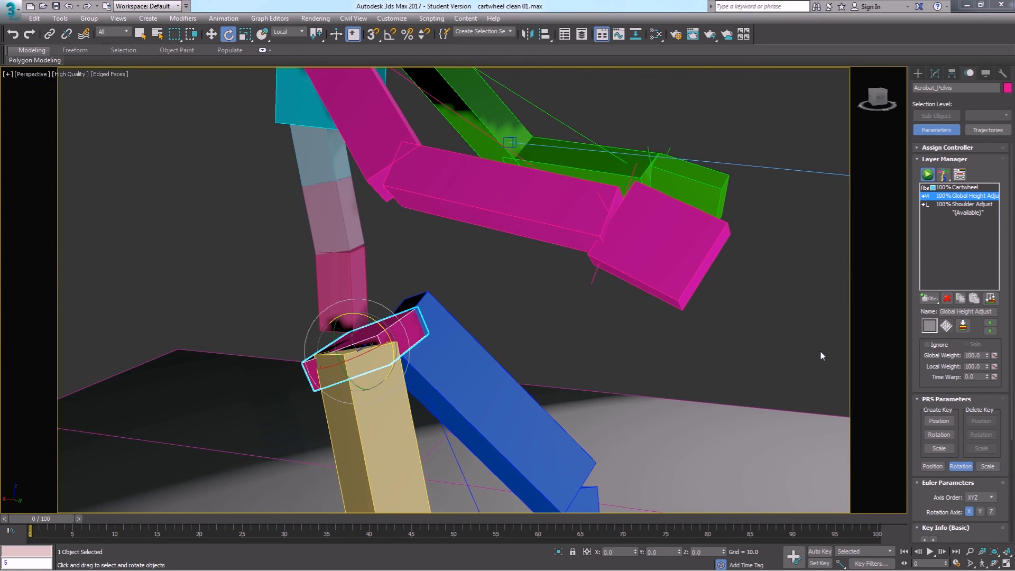